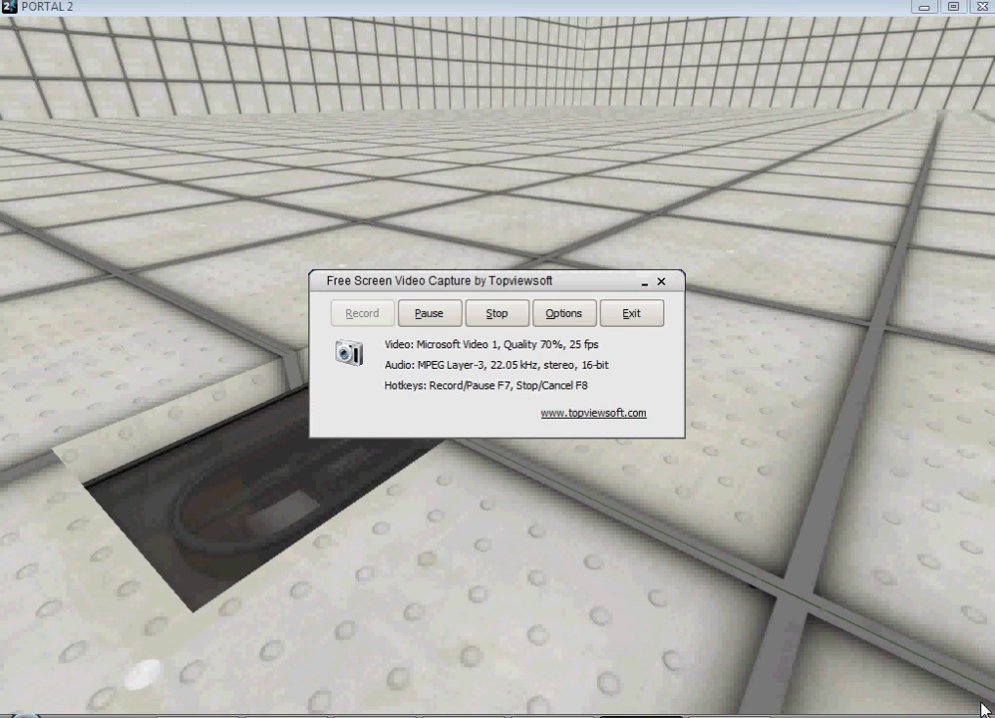
# Step: Exit the running Portal 2 map to the main menu and quit the game
pyautogui.click(831, 518)
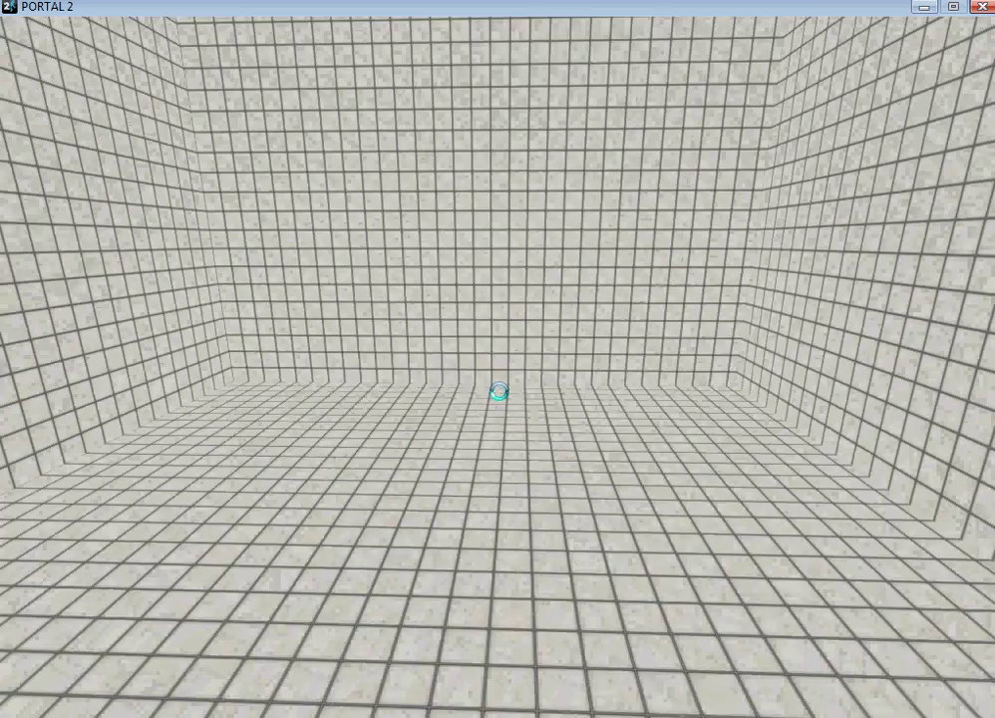
pyautogui.press('Escape')
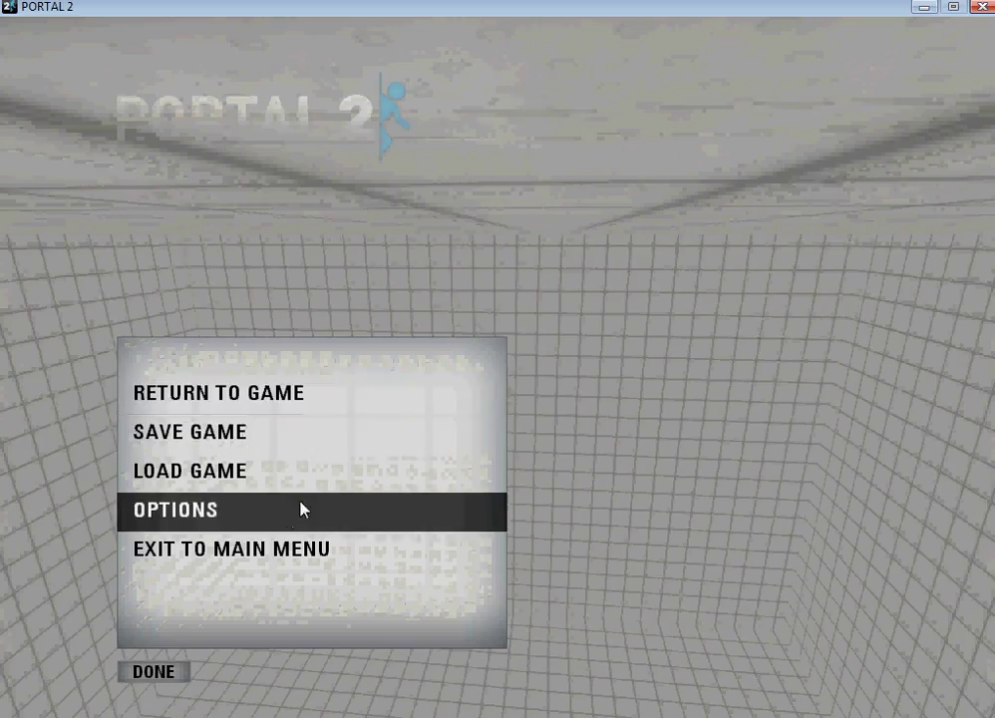
pyautogui.click(231, 547)
pyautogui.click(159, 671)
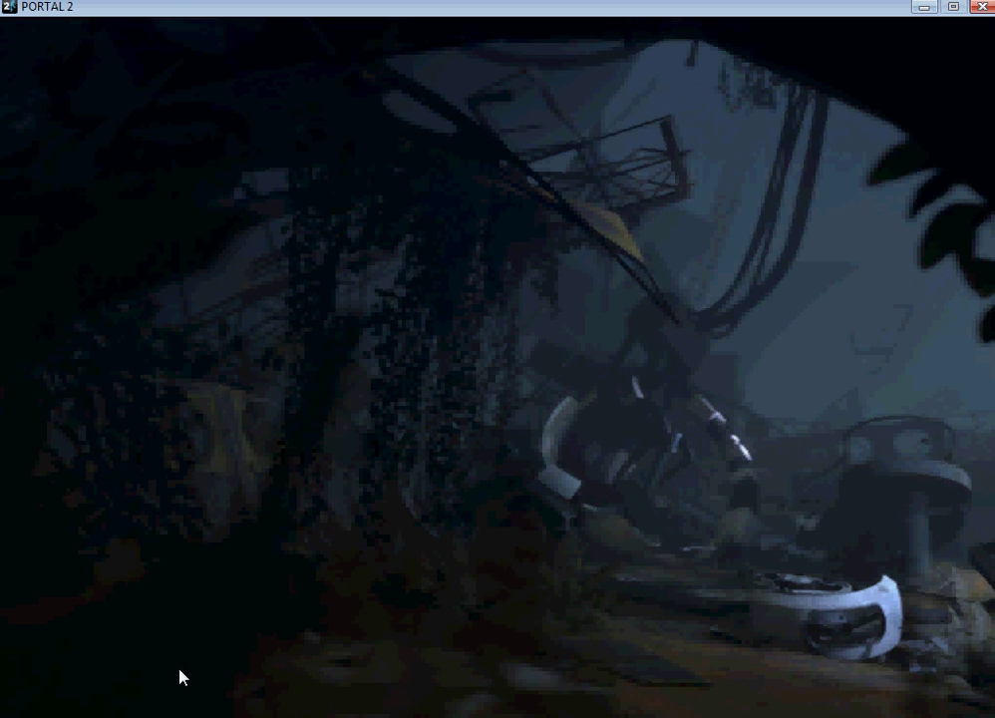
pyautogui.click(159, 638)
pyautogui.click(160, 673)
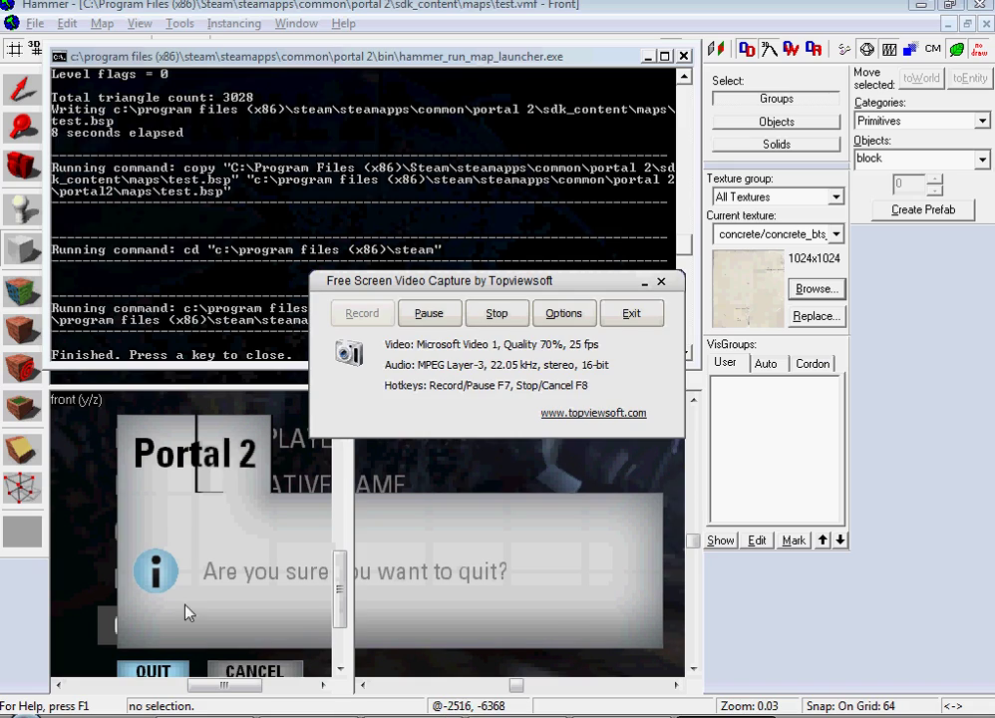
# Step: Switch to Hammer and create a new empty map
pyautogui.click(381, 4)
pyautogui.click(35, 24)
pyautogui.click(48, 42)
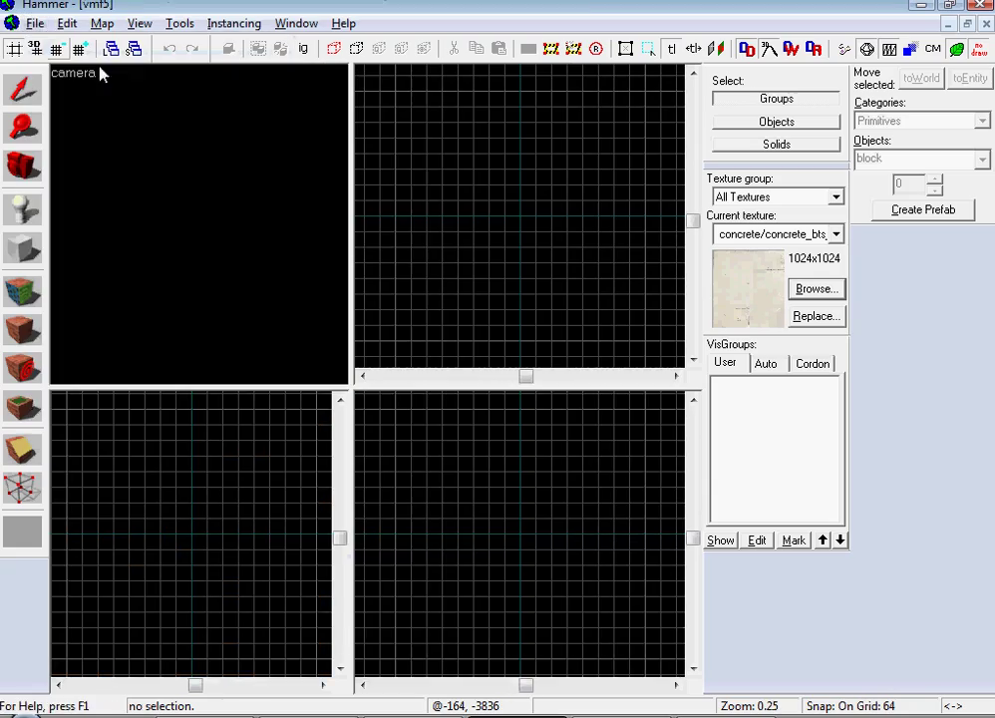
# Step: Choose the white panel texture anim_wp/framework/backpanels_color03 as the current texture
pyautogui.click(796, 286)
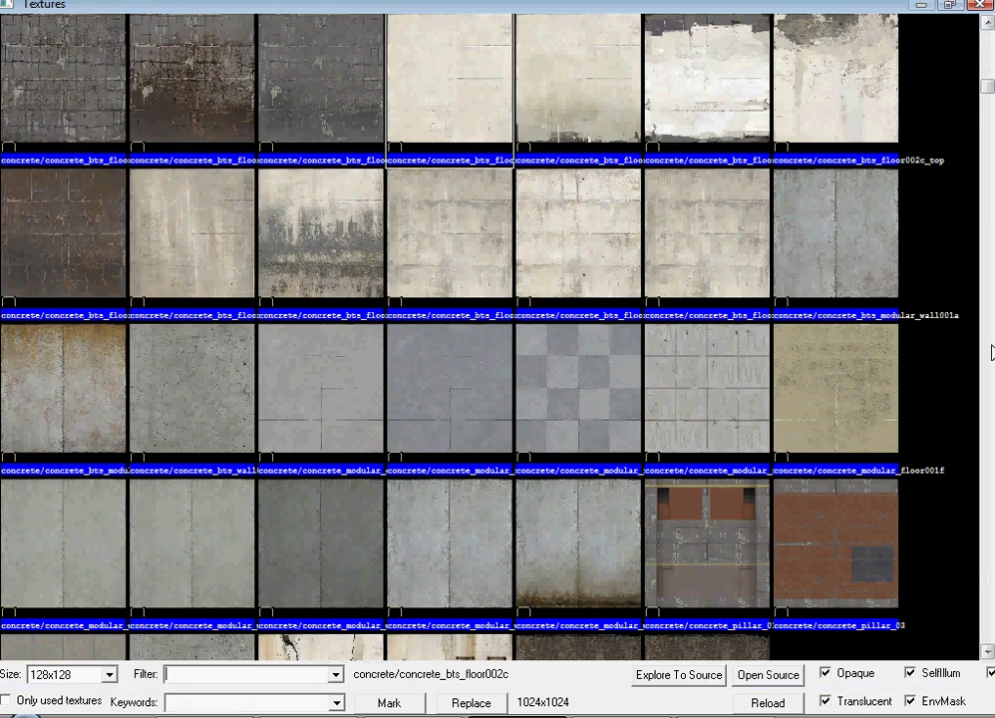
pyautogui.moveTo(988, 89); pyautogui.dragTo(988, 27)
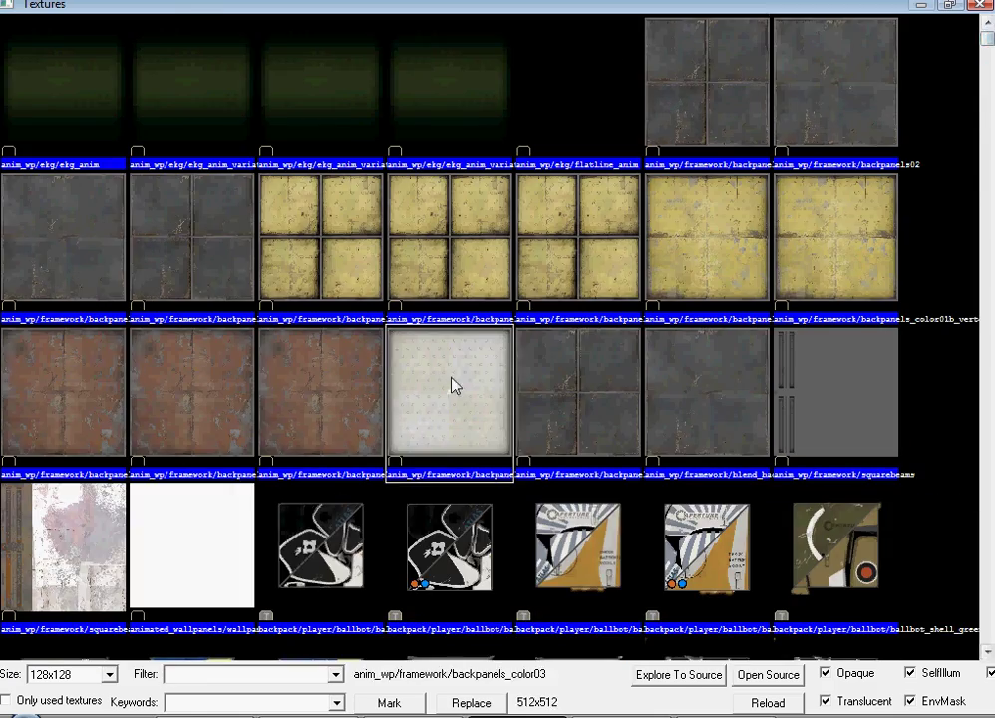
pyautogui.doubleClick(453, 382)
# Step: Create a room-sized block 1152 units wide, 768 long and 832 high
pyautogui.click(22, 246)
pyautogui.moveTo(438, 122); pyautogui.dragTo(619, 317)
pyautogui.scroll(-3, 586, 451)
pyautogui.moveTo(552, 484); pyautogui.dragTo(554, 427)
pyautogui.moveTo(500, 504); pyautogui.dragTo(440, 554)
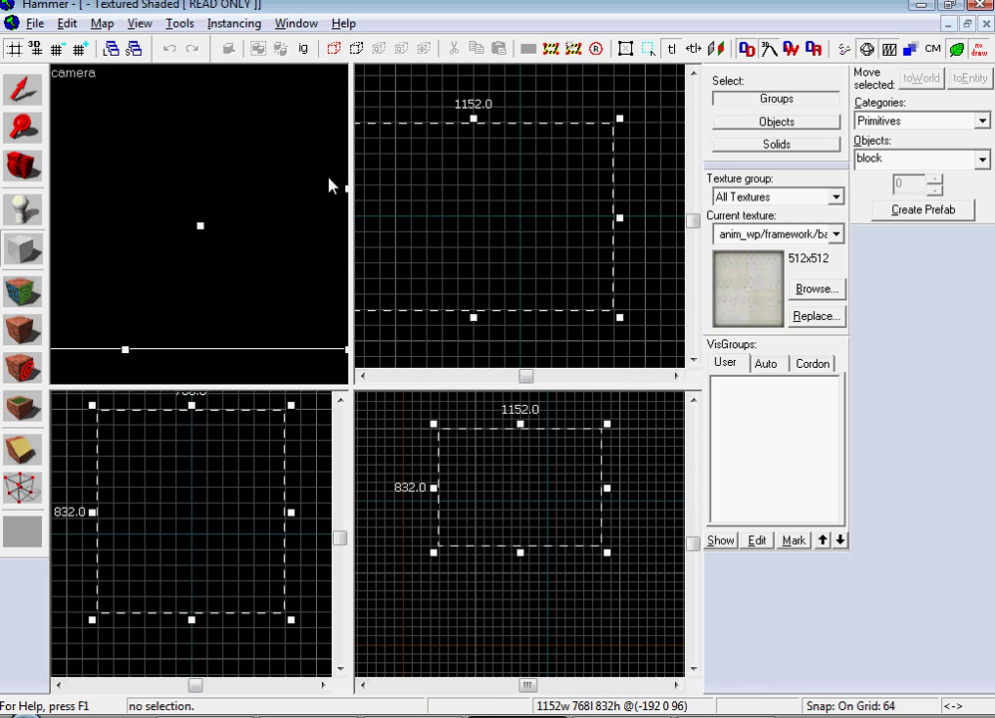
pyautogui.press('Return')
# Step: Hollow the block into a room with walls 4 units thick
pyautogui.click(179, 23)
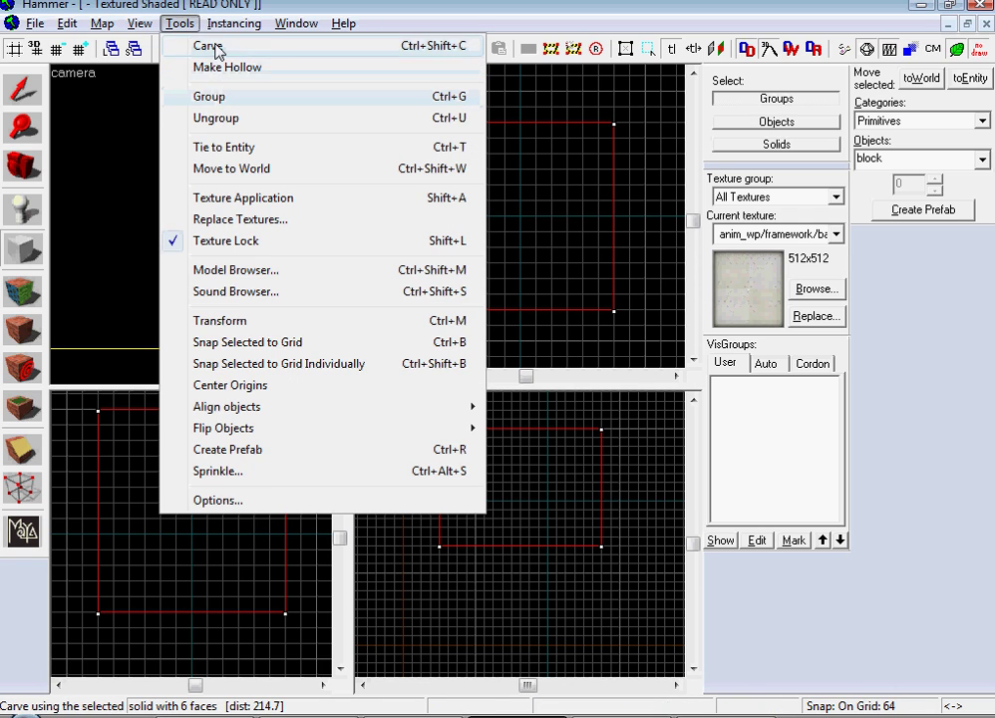
pyautogui.click(206, 45)
pyautogui.click(191, 23)
pyautogui.click(213, 67)
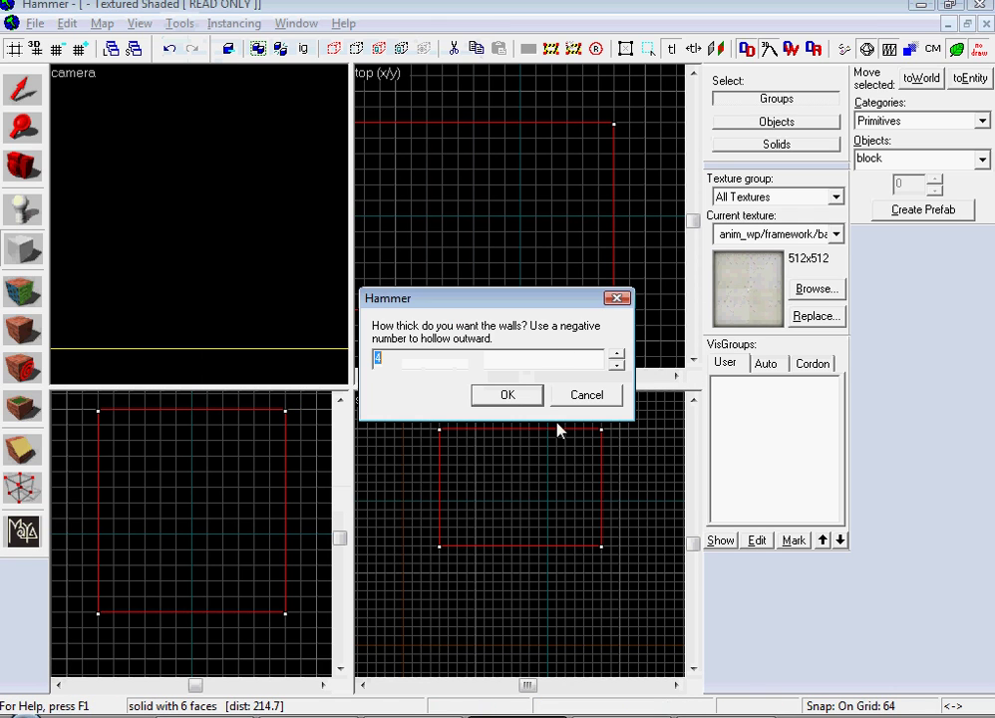
pyautogui.write('4')
pyautogui.click(506, 393)
# Step: Place two info_player_start entities side by side on the floor inside the hollowed room
pyautogui.moveTo(253, 240); pyautogui.dragTo(199, 229)
pyautogui.press('w')
pyautogui.click(21, 209)
pyautogui.click(102, 276)
pyautogui.click(213, 259)
# Step: Change the second placed entity's class to prop_dynamic and apply it
pyautogui.click(24, 90)
pyautogui.hotkey('alt', 'Return')
pyautogui.write('pro')
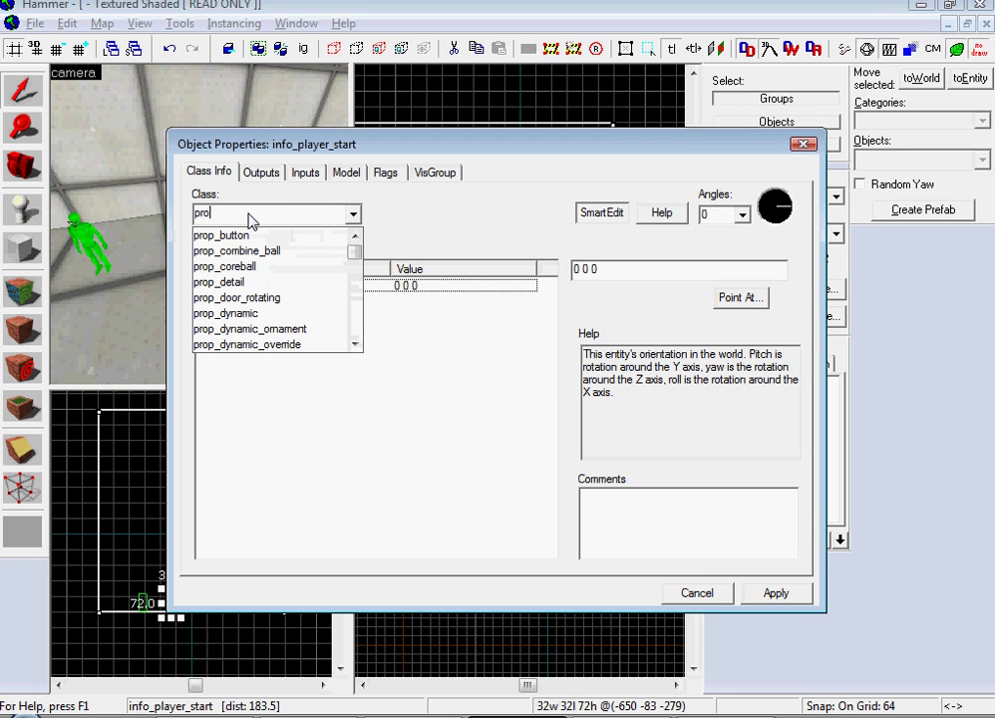
pyautogui.click(225, 313)
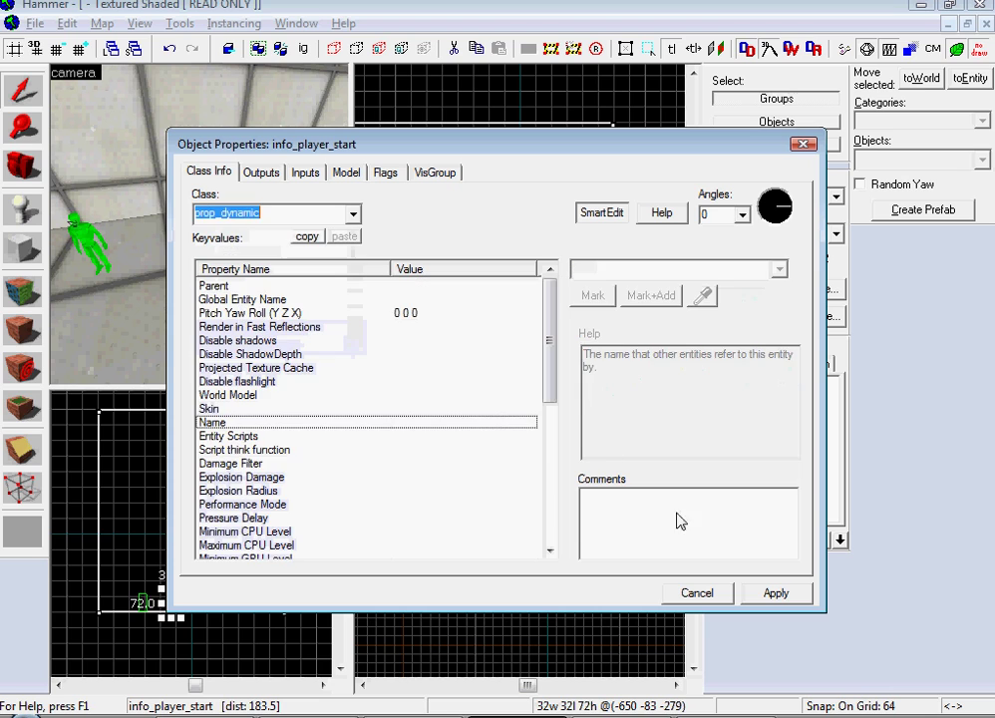
pyautogui.click(755, 603)
# Step: Name the prop_dynamic entity "catapult"
pyautogui.click(445, 287)
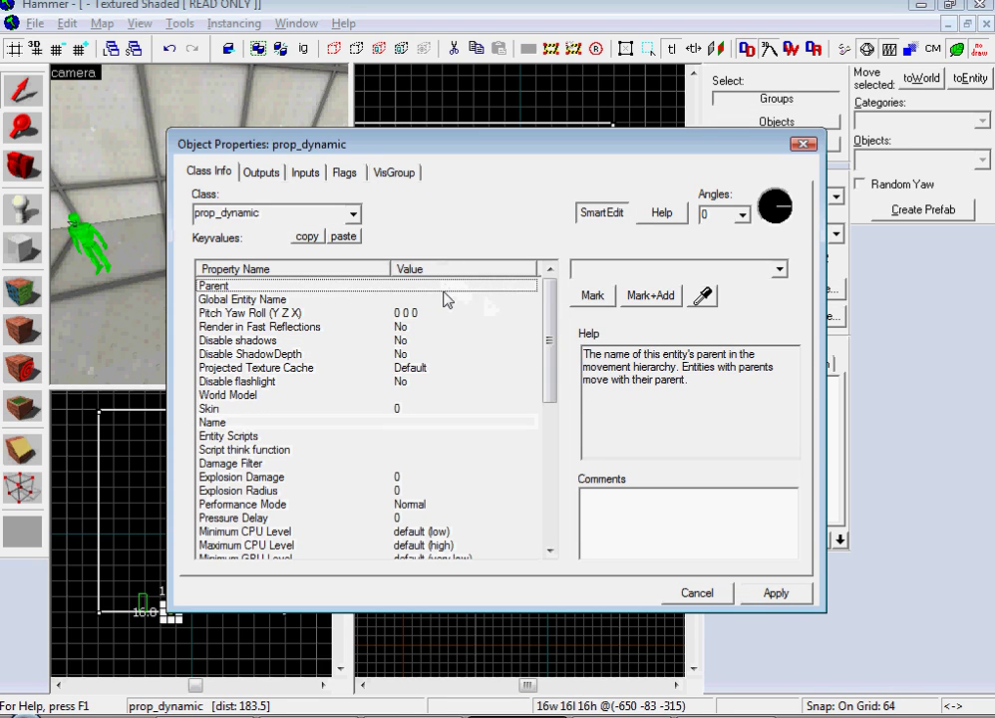
pyautogui.click(411, 437)
pyautogui.click(410, 423)
pyautogui.click(617, 270)
pyautogui.write('catapu')
pyautogui.write('p')
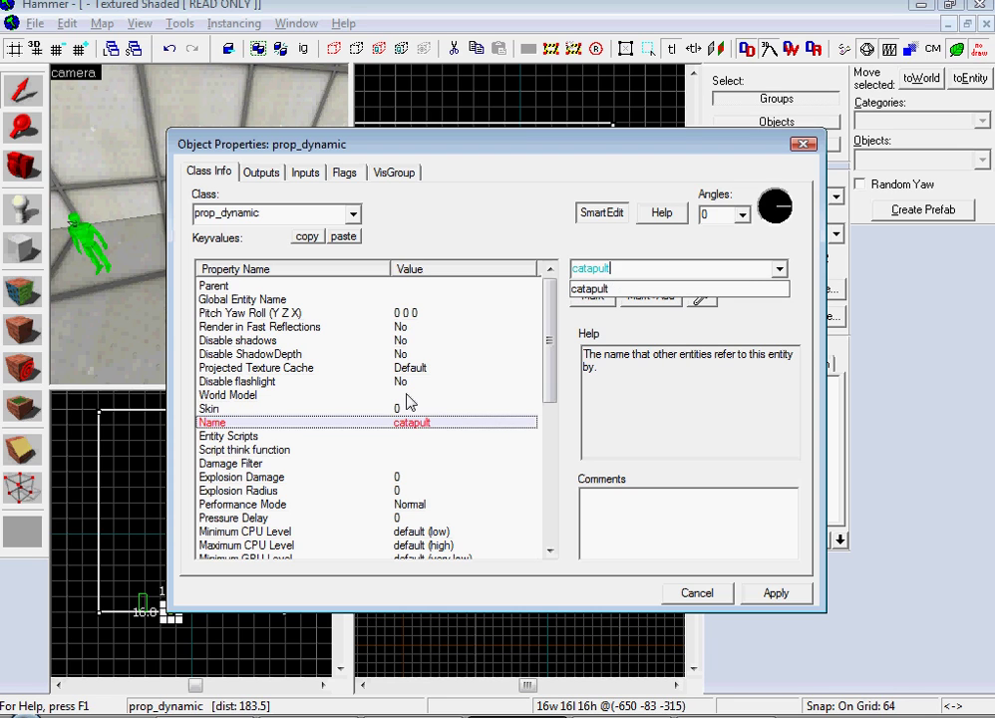
# Step: Assign the world model props/faith_plate.mdl to the prop and apply the properties
pyautogui.doubleClick(407, 396)
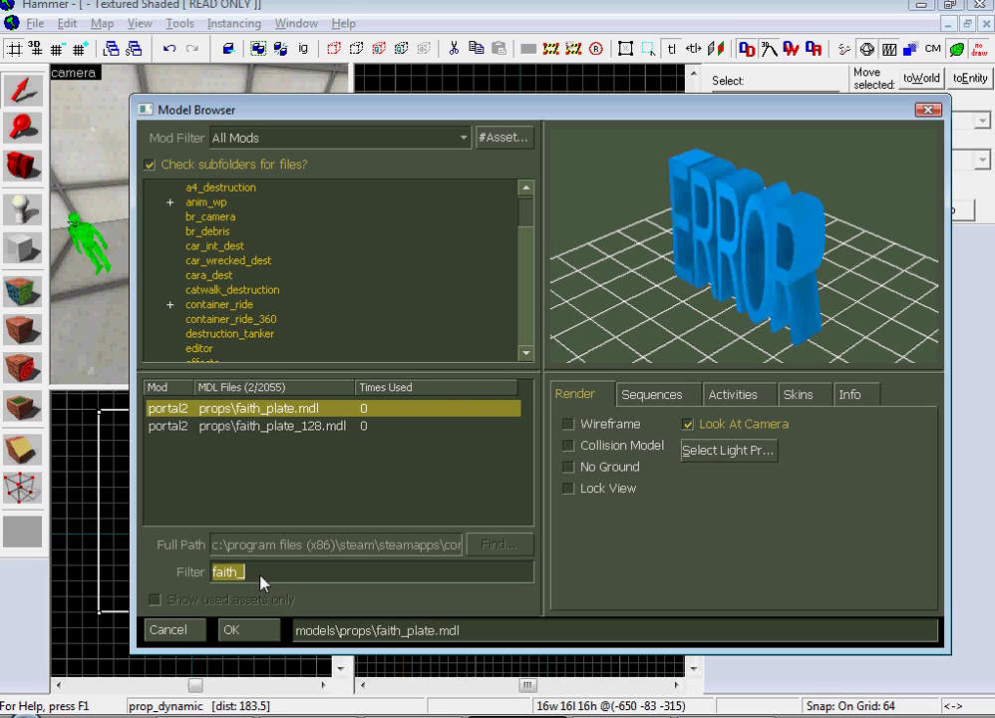
pyautogui.click(311, 425)
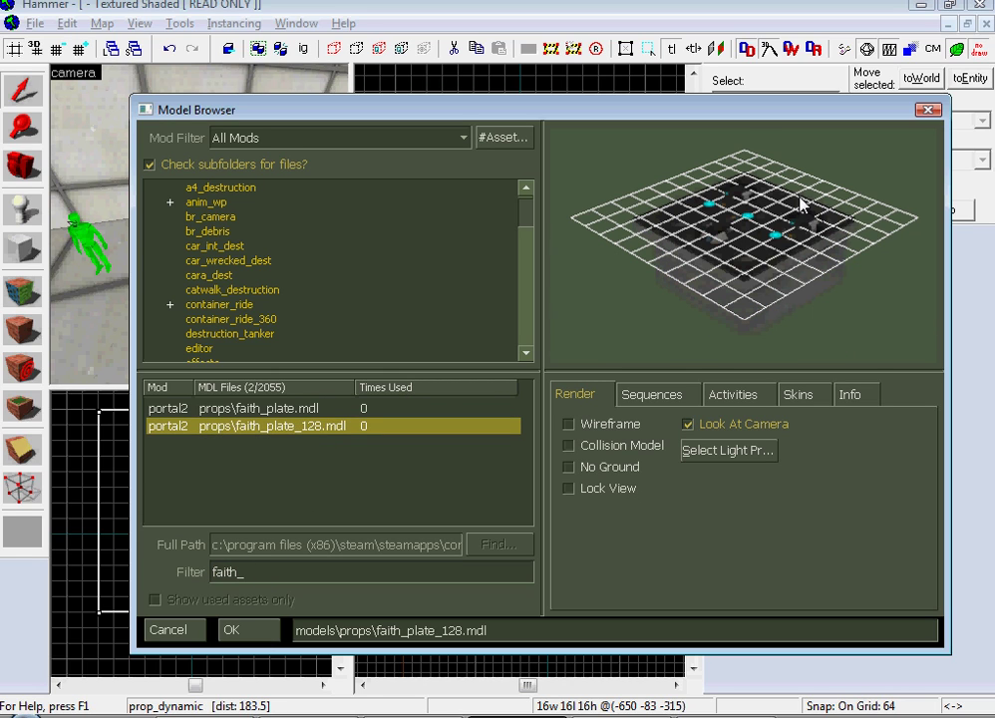
pyautogui.click(318, 408)
pyautogui.doubleClick(318, 408)
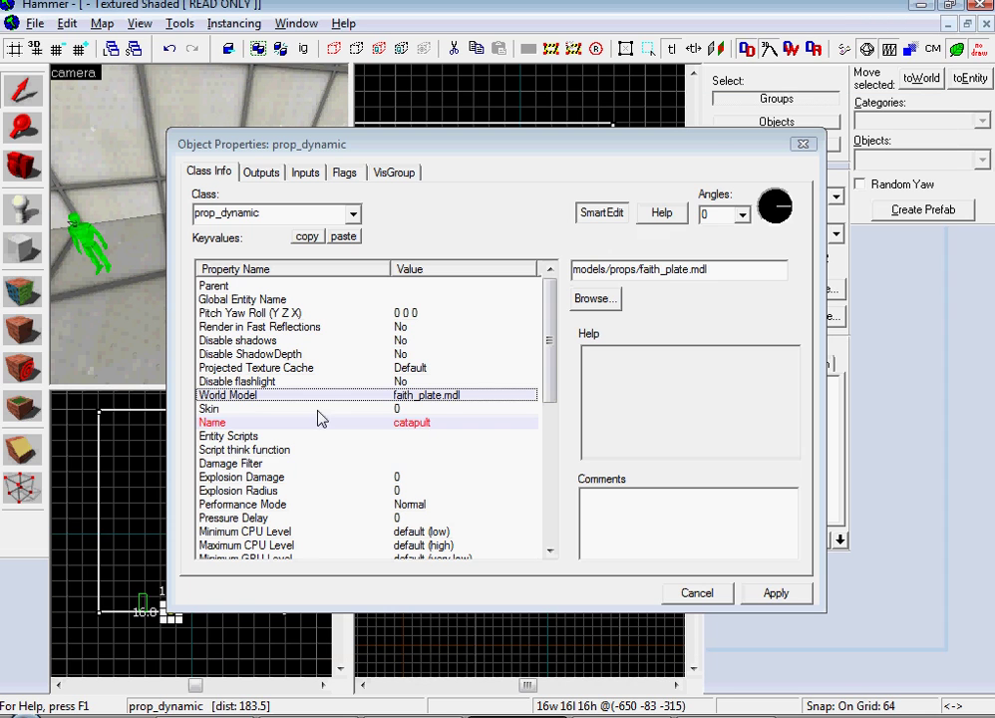
pyautogui.click(773, 593)
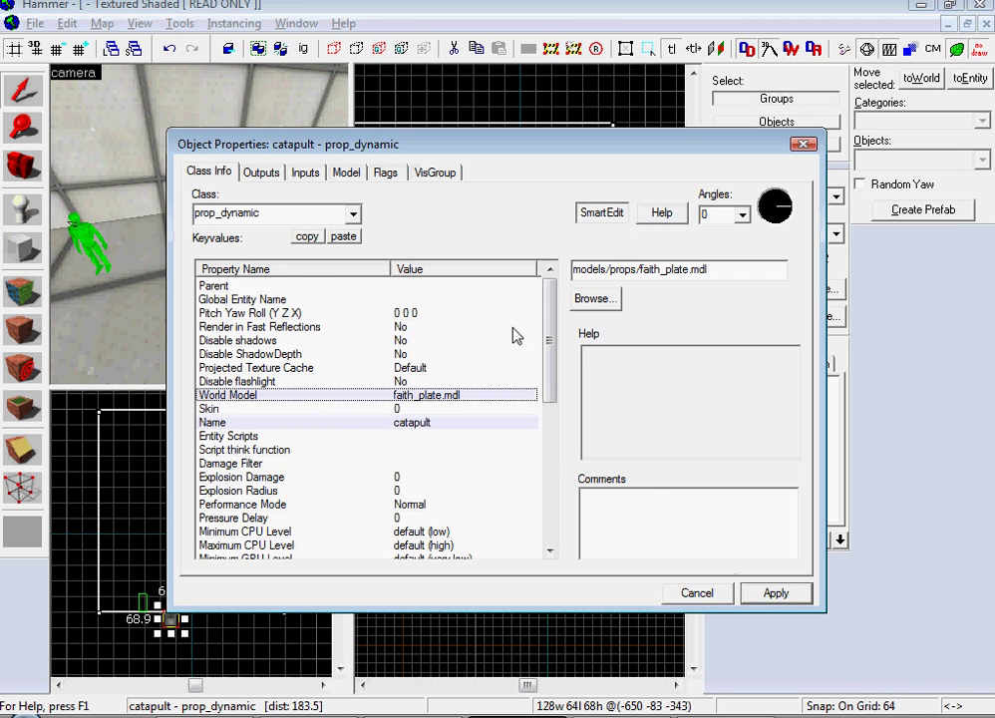
# Step: Set Disable shadows to Yes for the catapult prop
pyautogui.moveTo(551, 346)
pyautogui.mouseDown()
pyautogui.moveTo(559, 402)
pyautogui.moveTo(551, 338)
pyautogui.mouseUp()
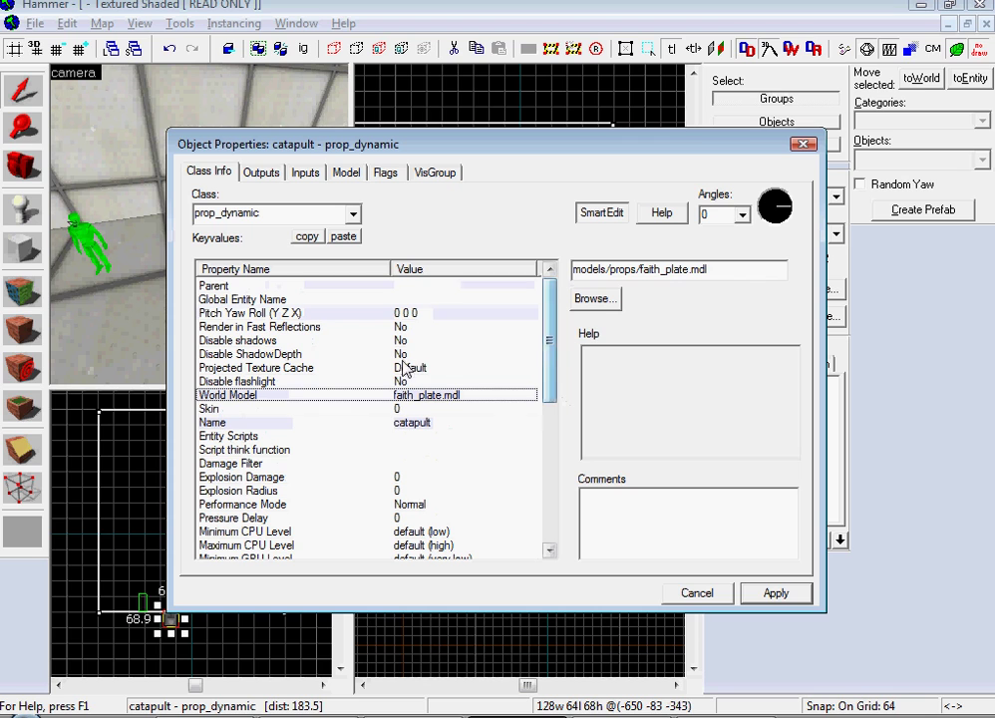
pyautogui.click(324, 341)
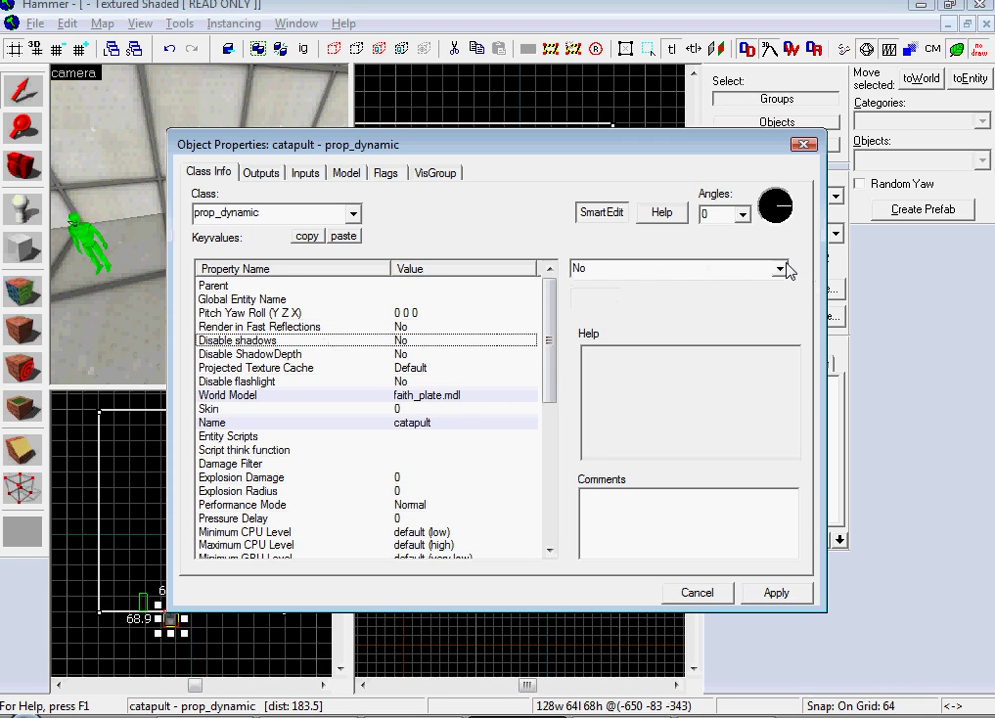
pyautogui.click(778, 269)
pyautogui.click(588, 284)
# Step: Set the catapult prop's Collisions to Not Solid, apply the properties and close them
pyautogui.moveTo(551, 334); pyautogui.dragTo(561, 458)
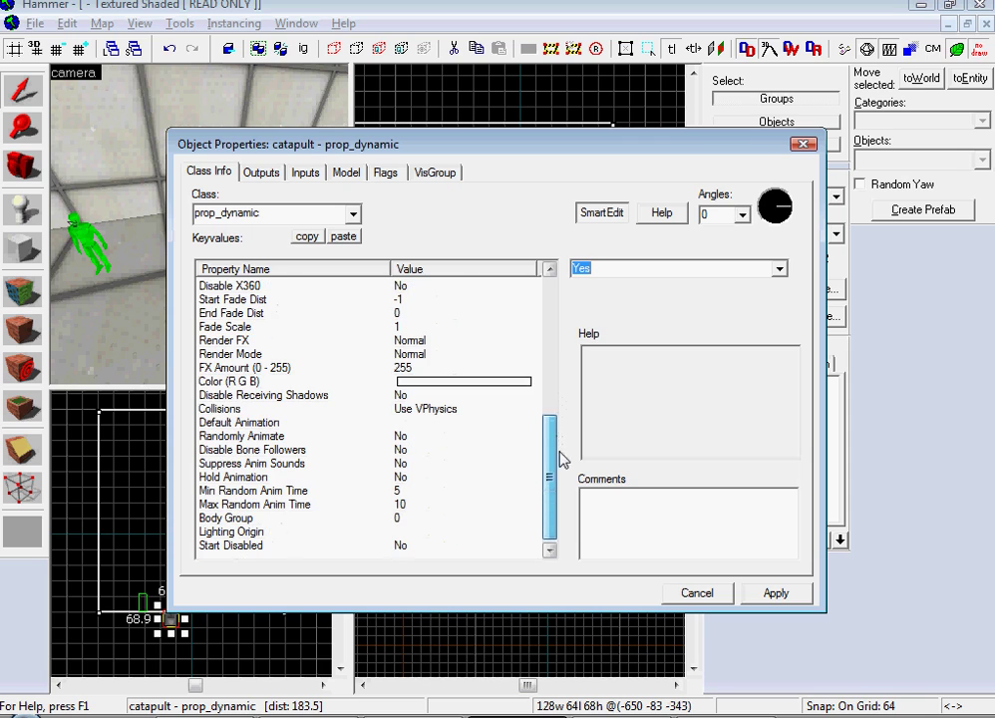
pyautogui.click(431, 410)
pyautogui.click(778, 269)
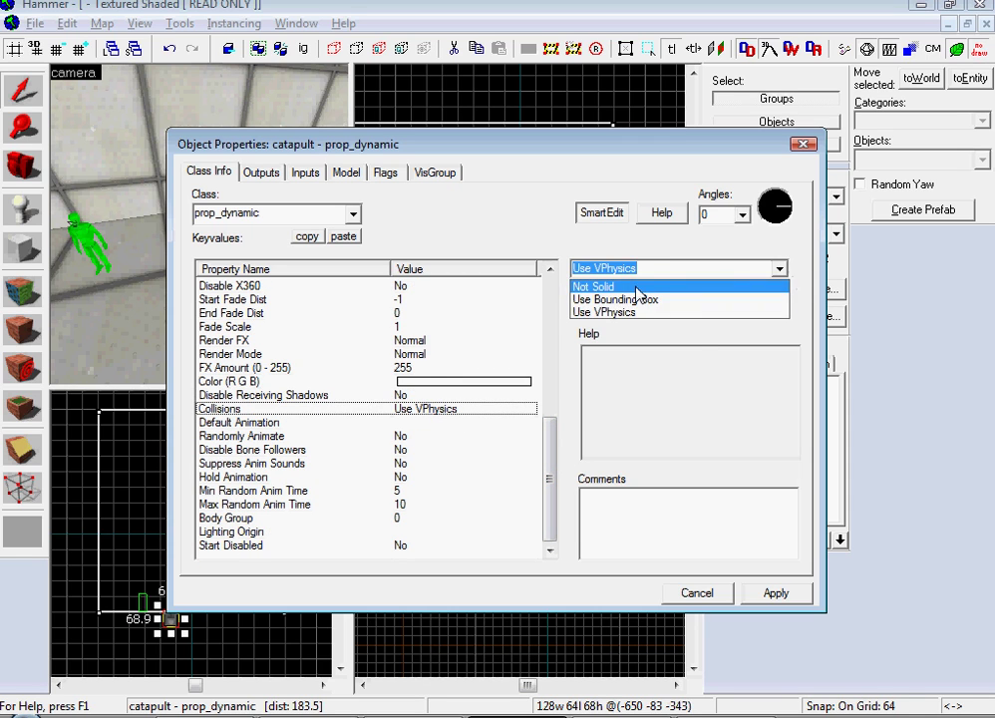
pyautogui.click(590, 284)
pyautogui.click(789, 599)
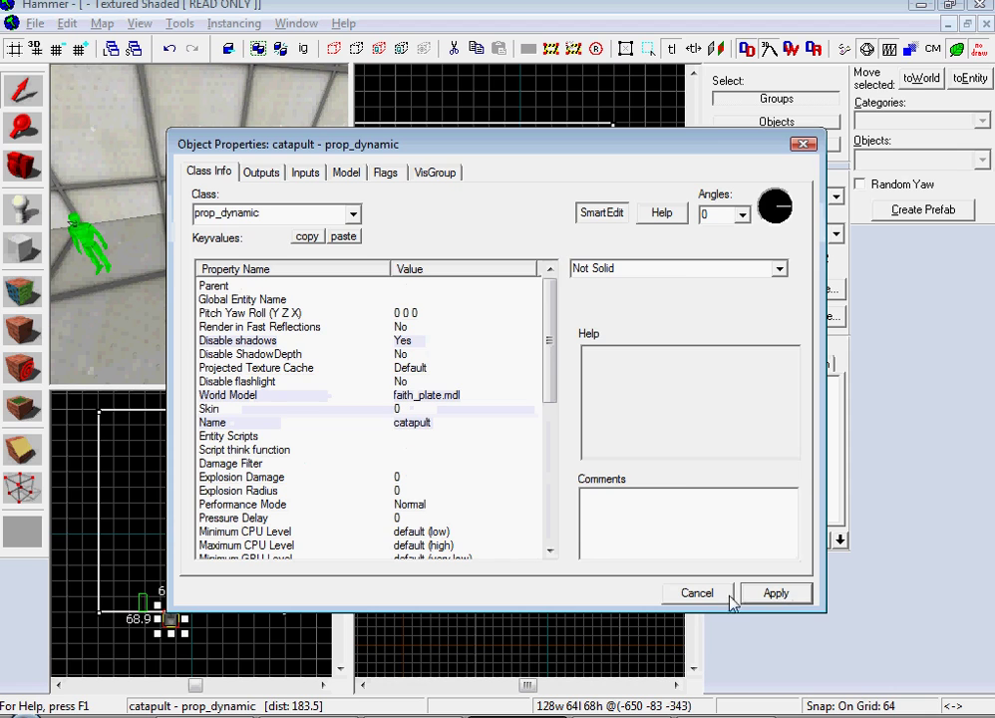
pyautogui.click(698, 592)
# Step: Create a larger block 1472 units wide and 1216 high that encloses the whole room on every side
pyautogui.press('z')
pyautogui.press('d')
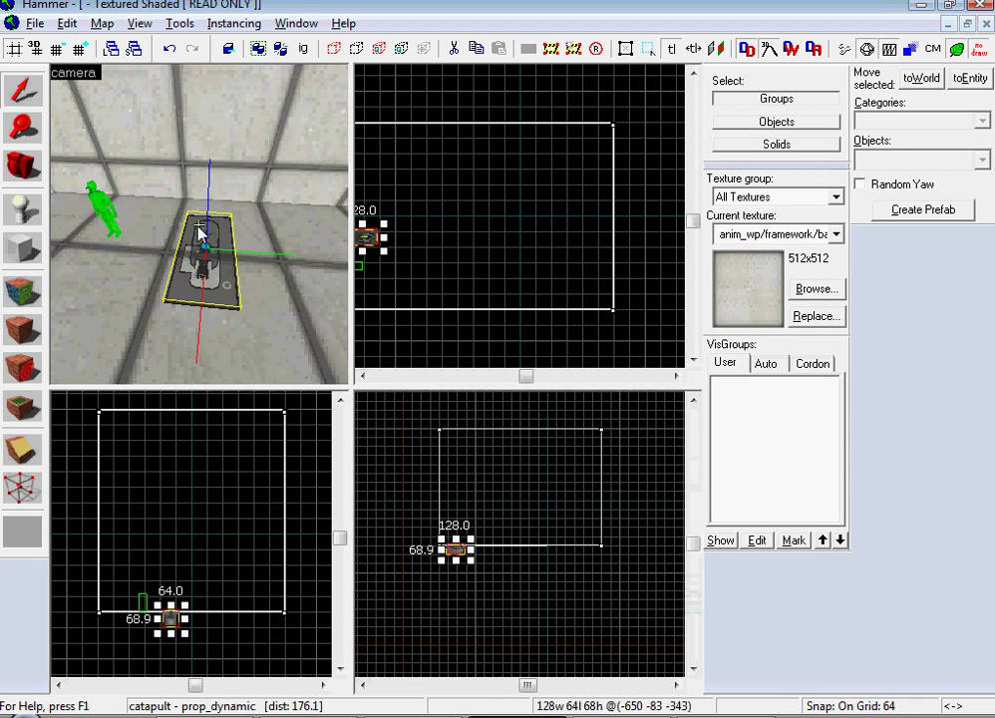
pyautogui.press('z')
pyautogui.scroll(-2, 400, 282)
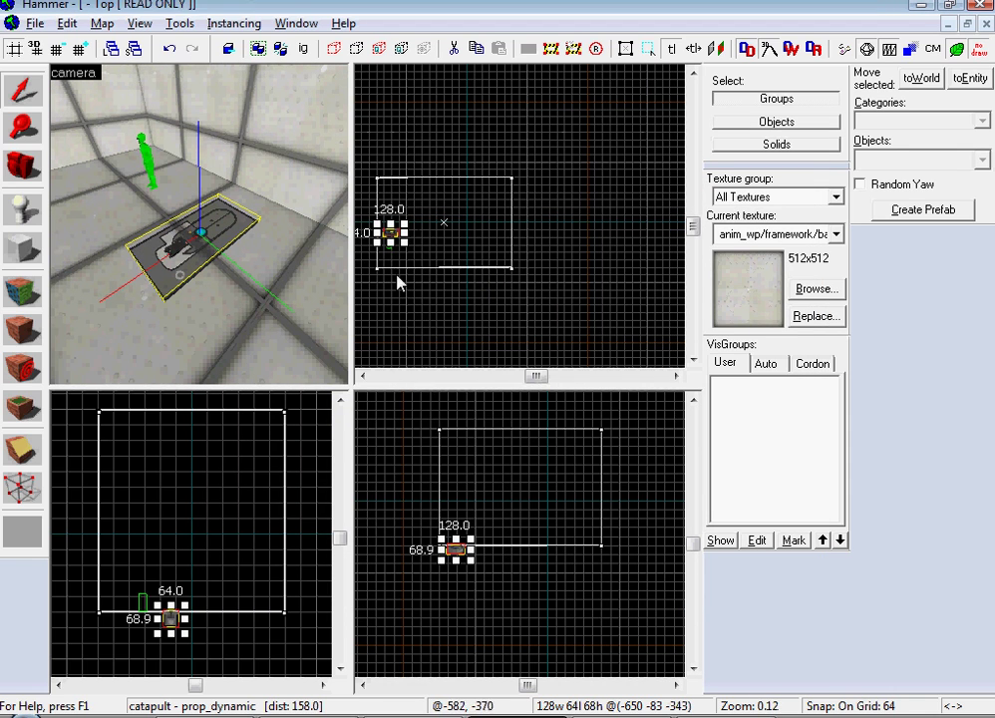
pyautogui.click(364, 688)
pyautogui.click(22, 248)
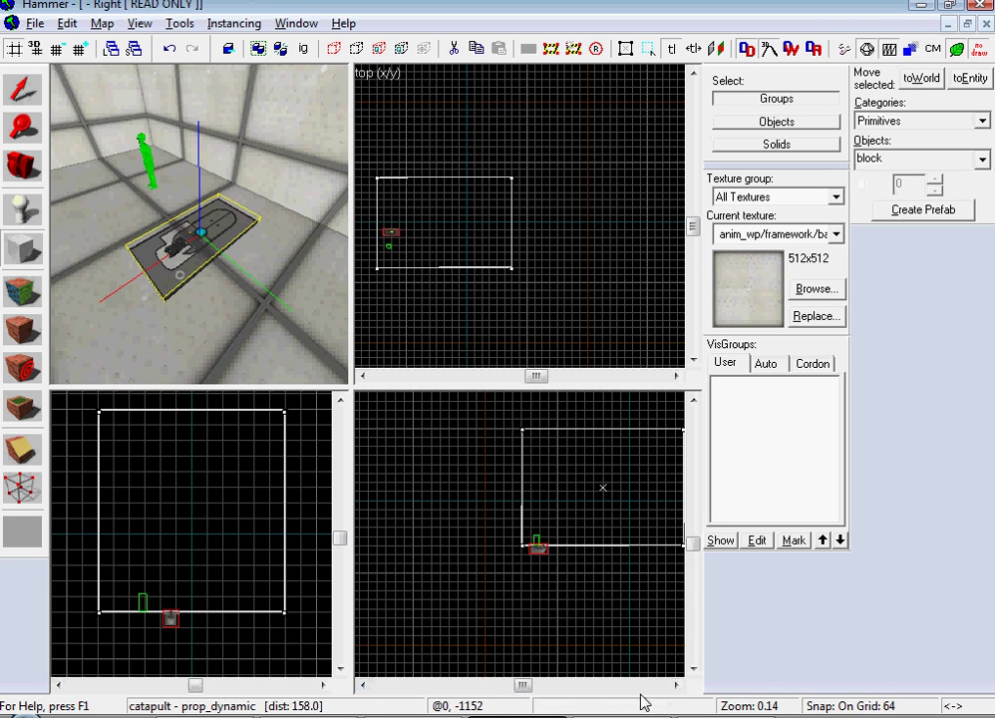
pyautogui.click(675, 687)
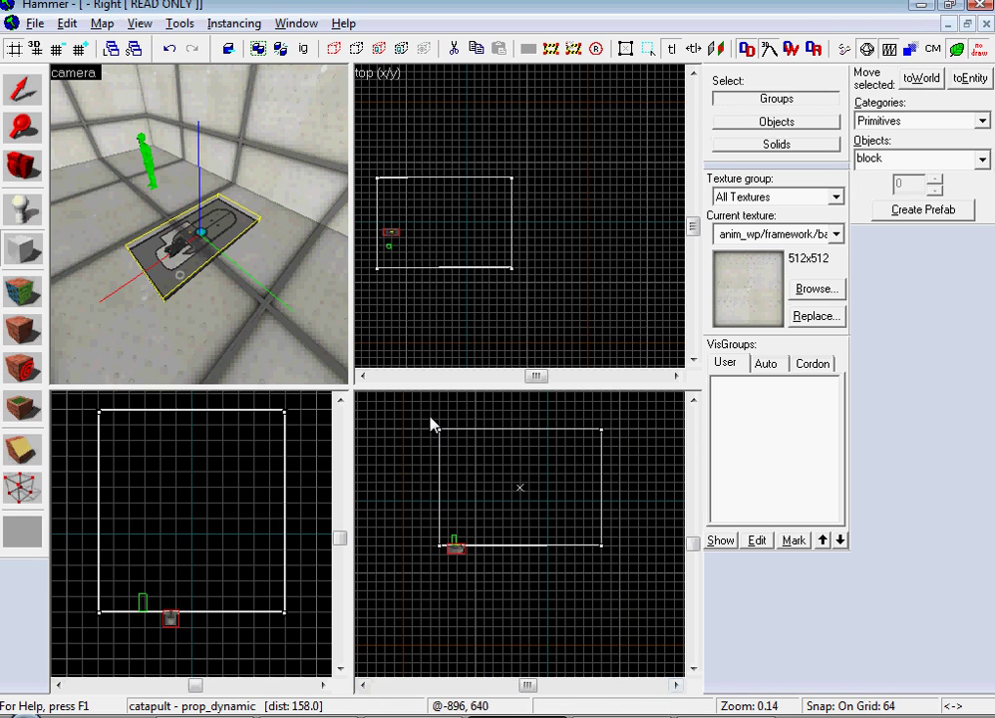
pyautogui.moveTo(431, 424); pyautogui.dragTo(640, 595)
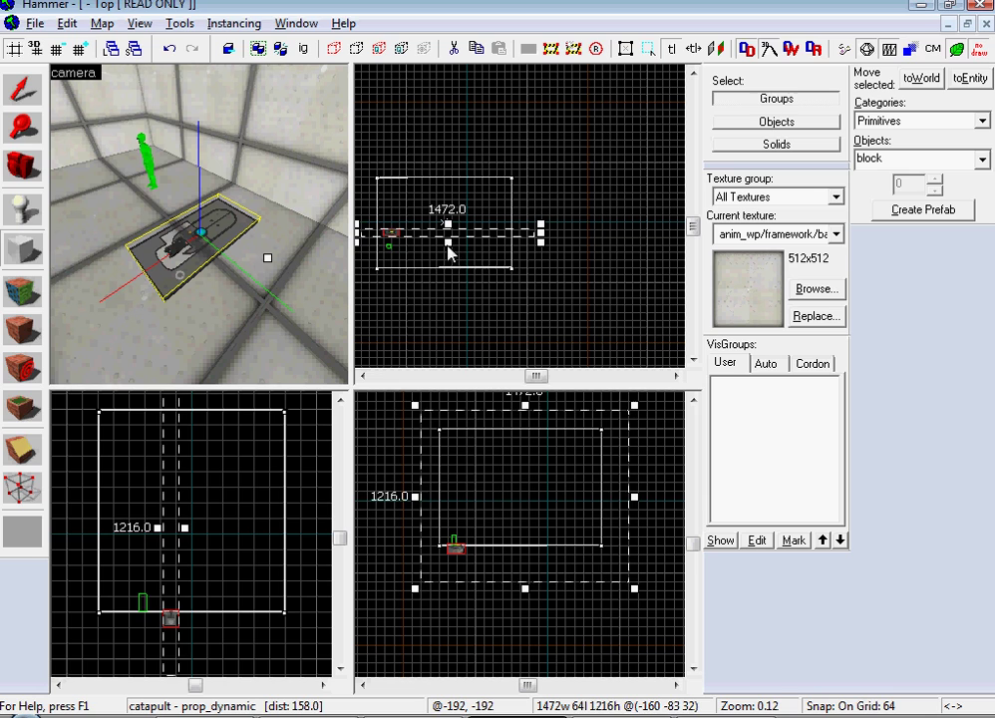
pyautogui.moveTo(448, 254)
pyautogui.mouseDown()
pyautogui.moveTo(450, 306)
pyautogui.moveTo(452, 138)
pyautogui.moveTo(451, 151)
pyautogui.mouseUp()
pyautogui.press('Return')
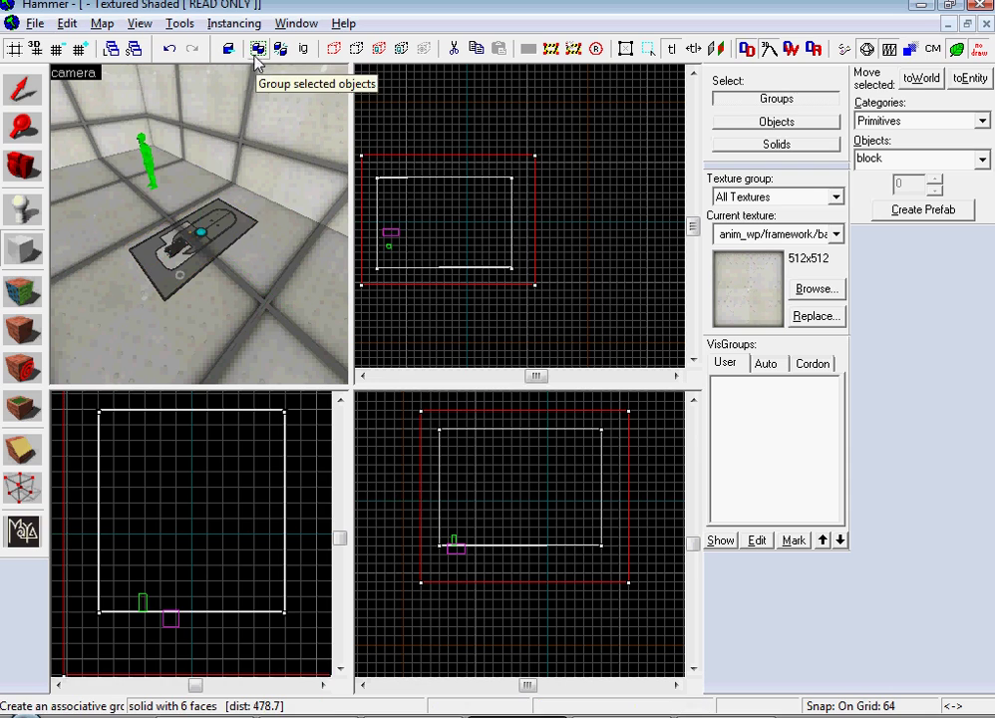
# Step: Hollow the enclosing outer block with a wall thickness of 4 units
pyautogui.click(180, 23)
pyautogui.click(205, 67)
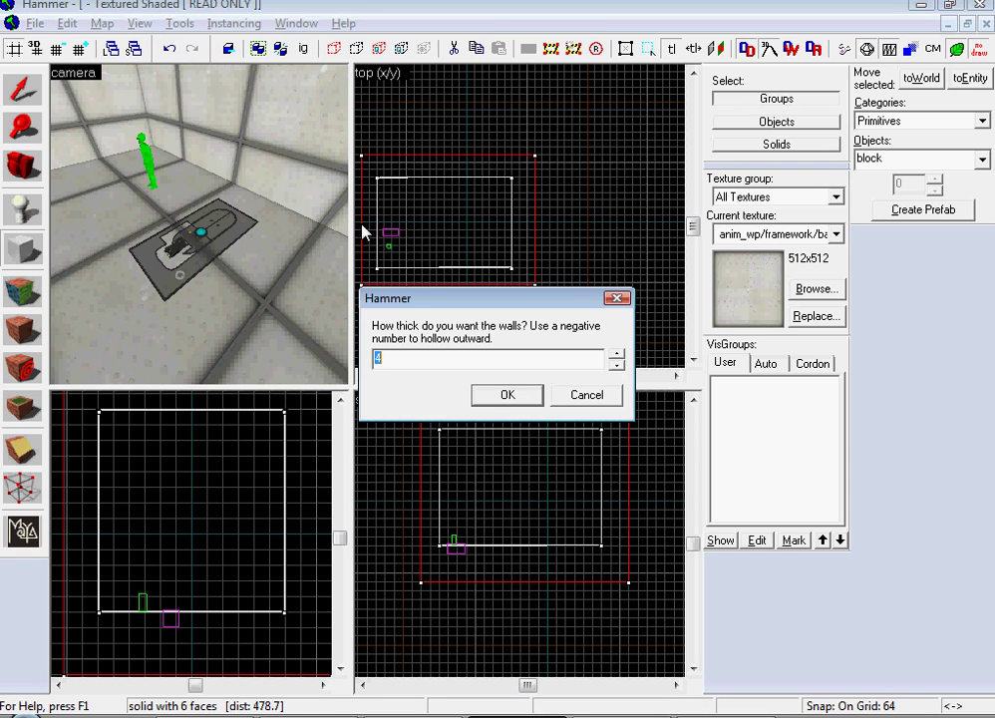
pyautogui.click(489, 400)
# Step: Reduce the snap grid to 2 units for precise work around the catapult prop
pyautogui.press('z')
pyautogui.press('w')
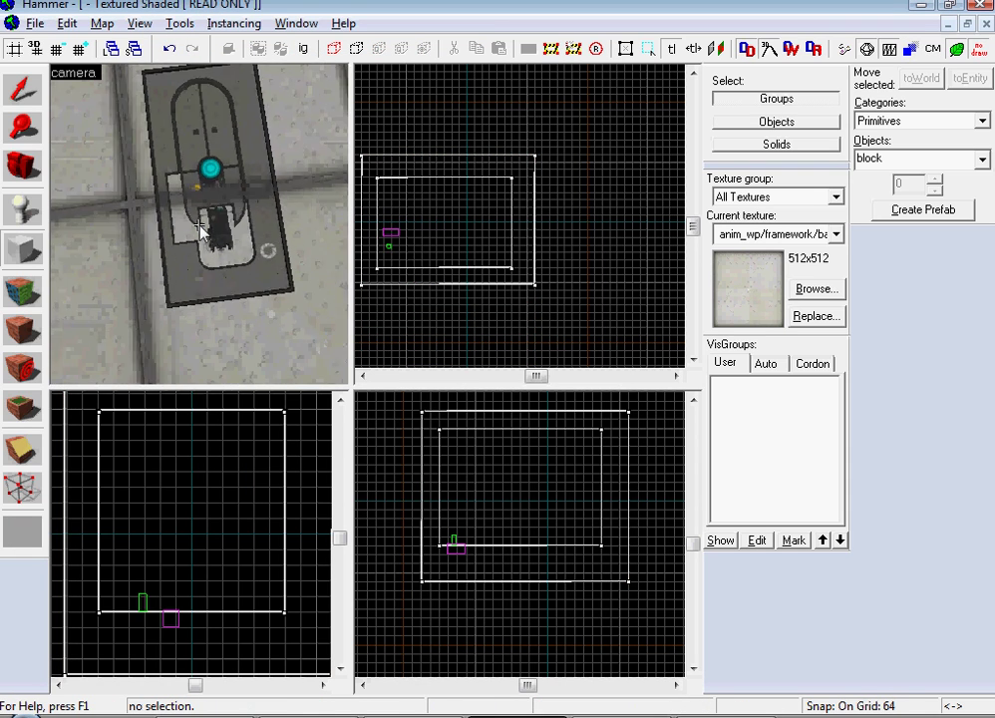
pyautogui.scroll(6, 393, 231)
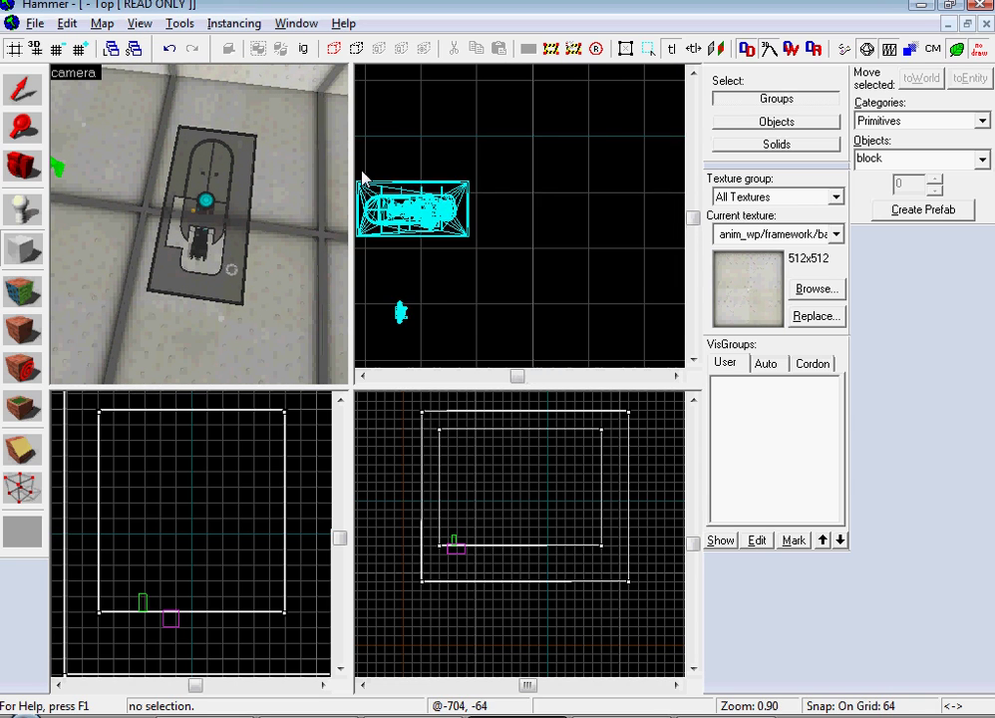
pyautogui.scroll(2, 363, 178)
pyautogui.click(363, 377)
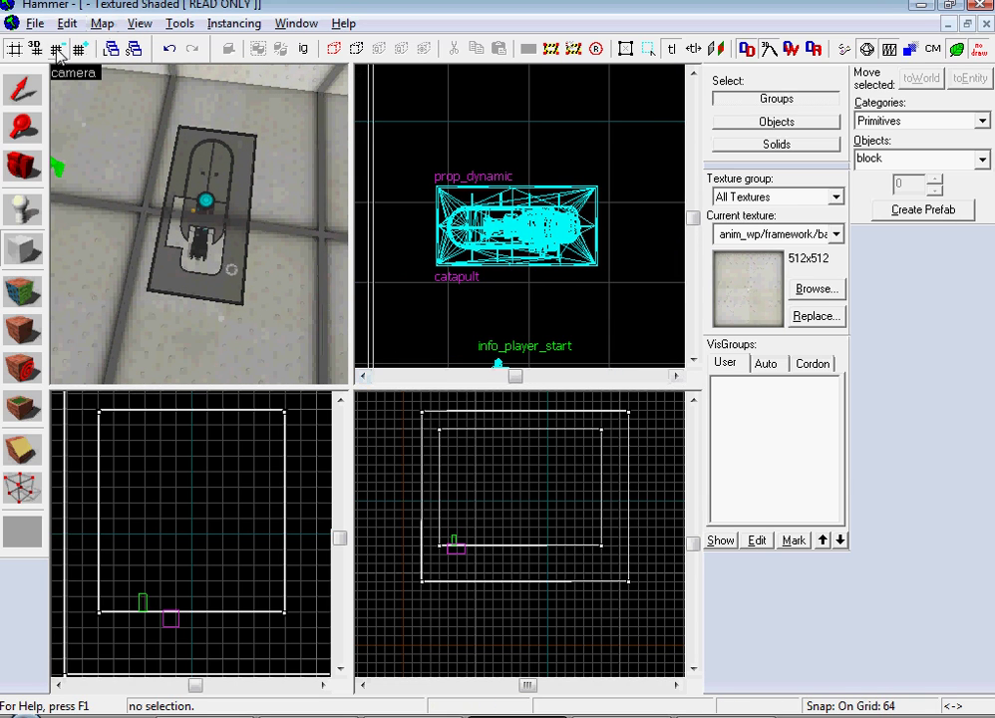
pyautogui.click(56, 49)
pyautogui.click(56, 49)
pyautogui.click(57, 49)
pyautogui.click(57, 48)
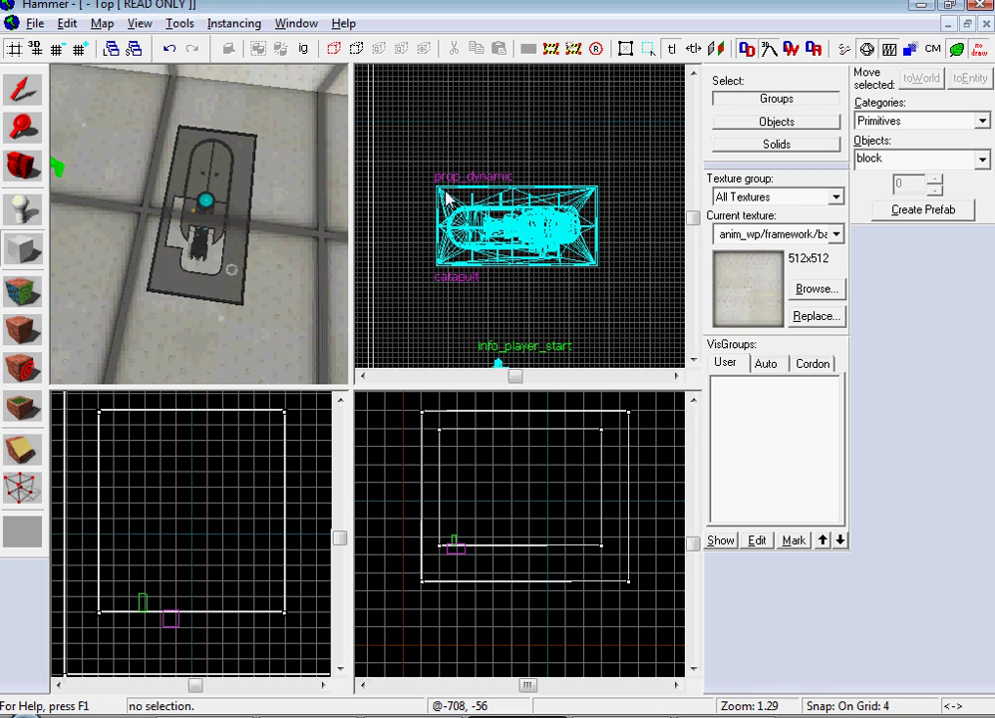
pyautogui.click(67, 50)
pyautogui.scroll(4, 446, 203)
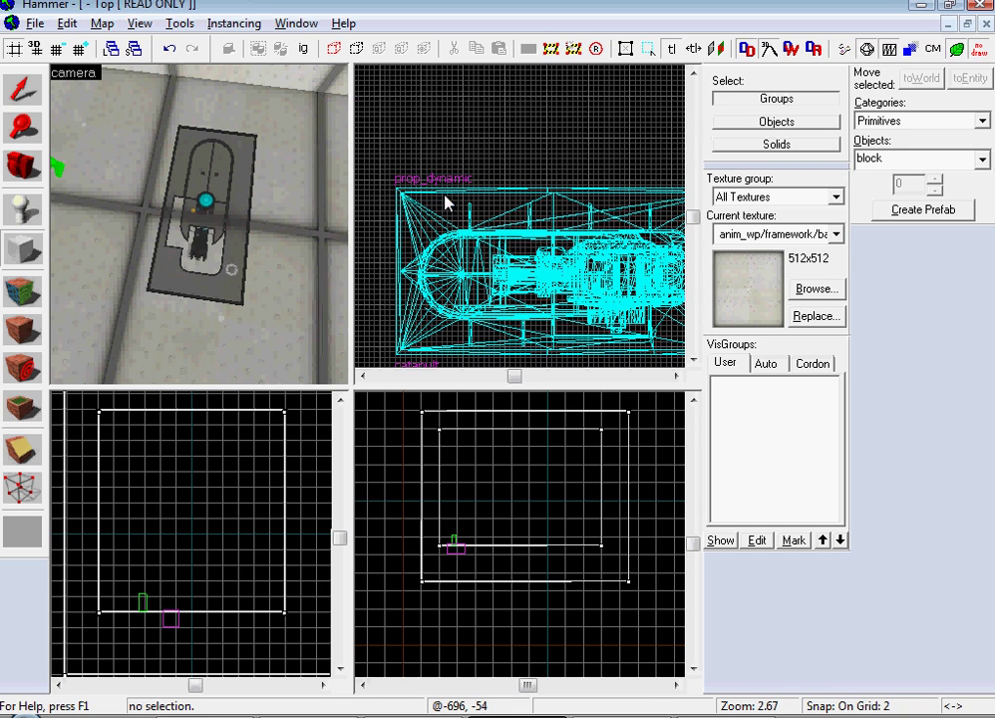
# Step: Carve an opening in the floor with a block drawn over the catapult prop's footprint, and delete that block
pyautogui.scroll(-2, 641, 333)
pyautogui.moveTo(644, 235); pyautogui.dragTo(417, 350)
pyautogui.press('Return')
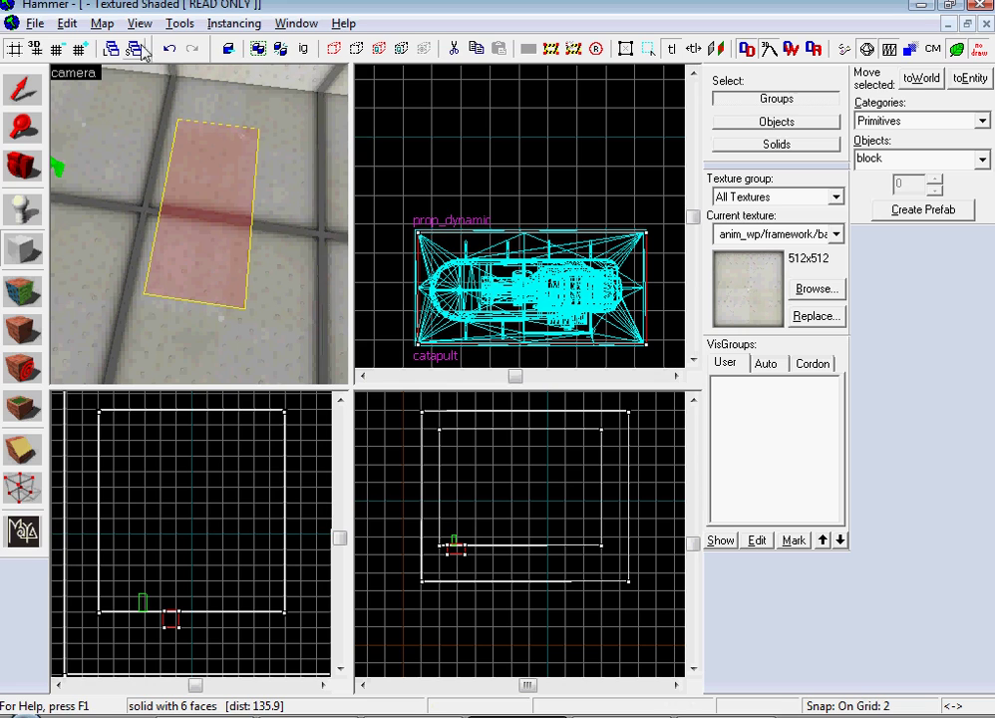
pyautogui.click(180, 23)
pyautogui.click(204, 43)
pyautogui.press('Delete')
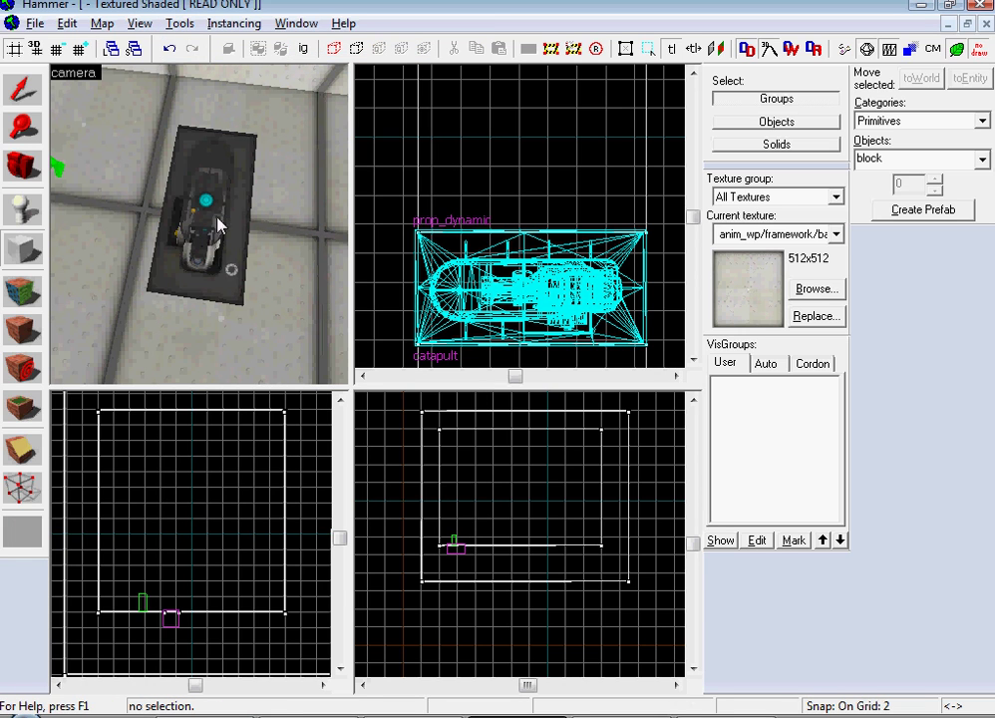
# Step: Place a point entity on the room's floor, well away from the catapult at the far end, and select it
pyautogui.press('z')
pyautogui.press('d')
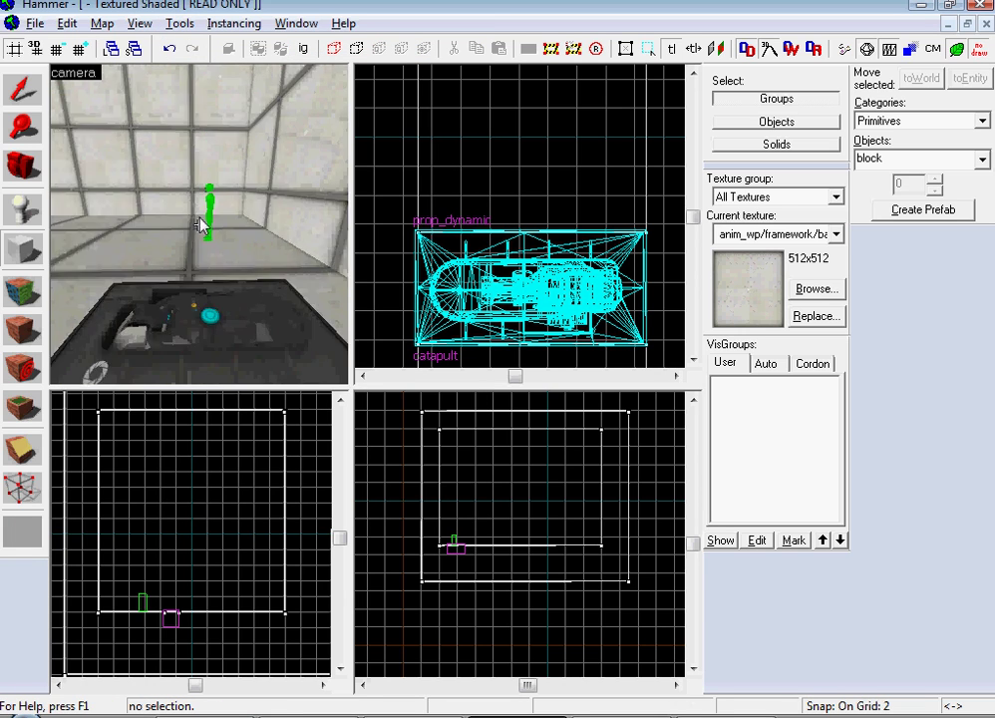
pyautogui.press('s')
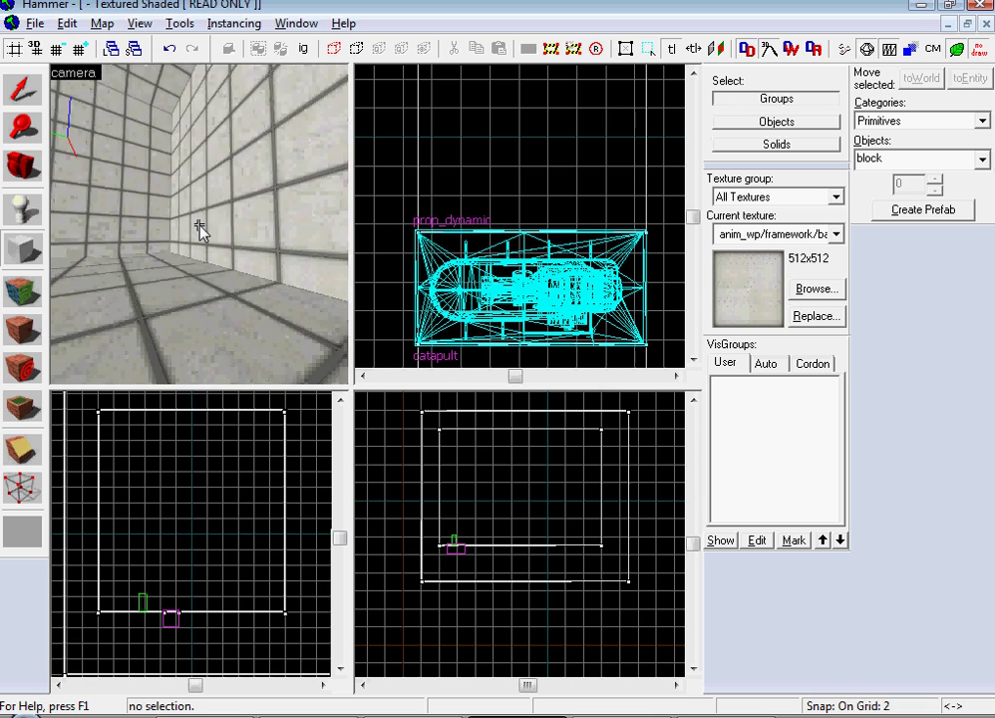
pyautogui.press('Down')
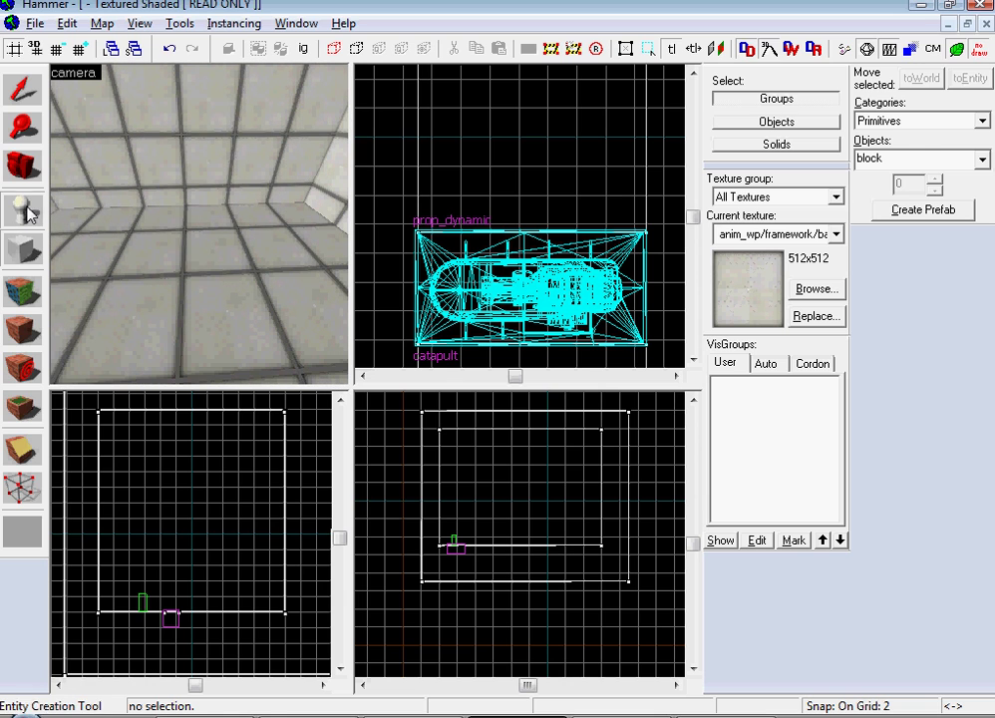
pyautogui.click(24, 210)
pyautogui.click(171, 236)
pyautogui.click(24, 94)
pyautogui.click(187, 234)
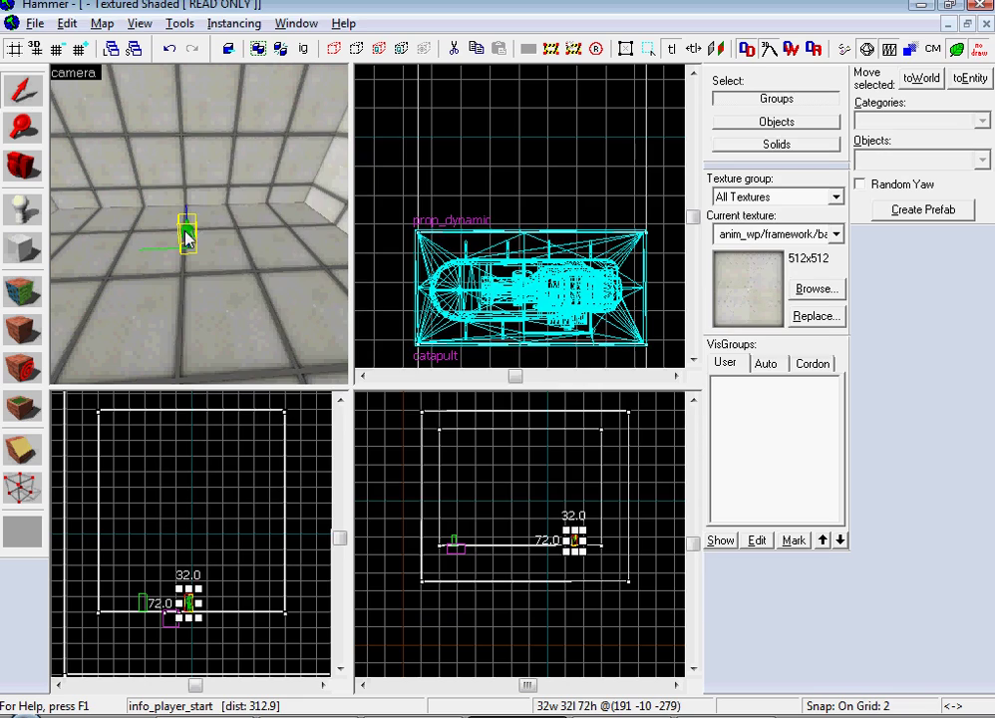
# Step: Change the new entity's class to info_target and apply it
pyautogui.doubleClick(186, 237)
pyautogui.write('info_')
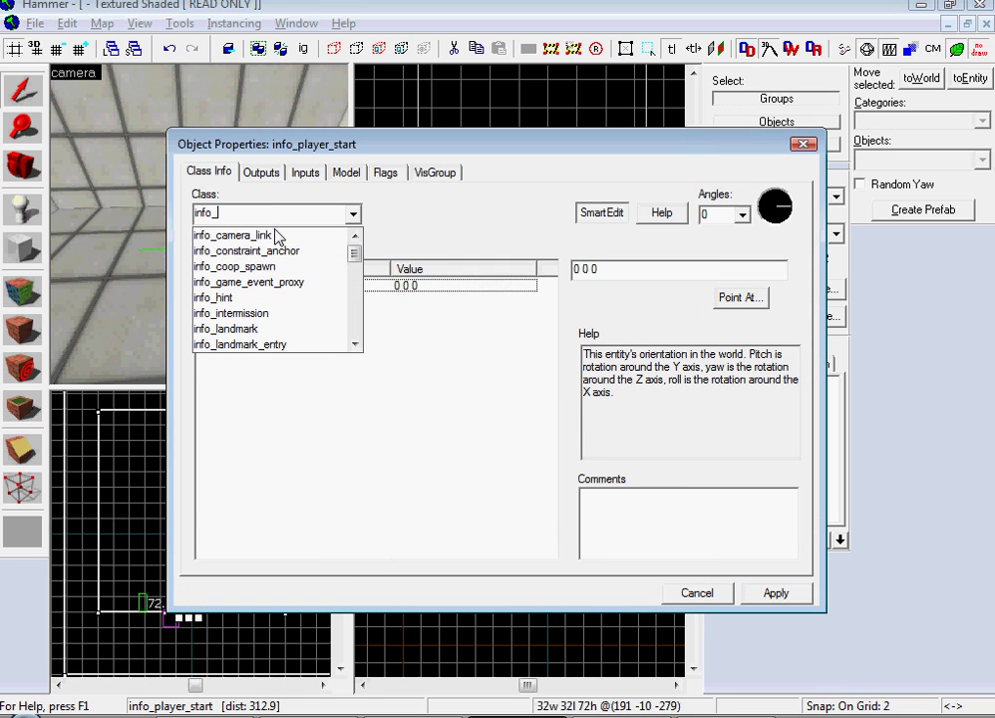
pyautogui.write('tar')
pyautogui.click(277, 234)
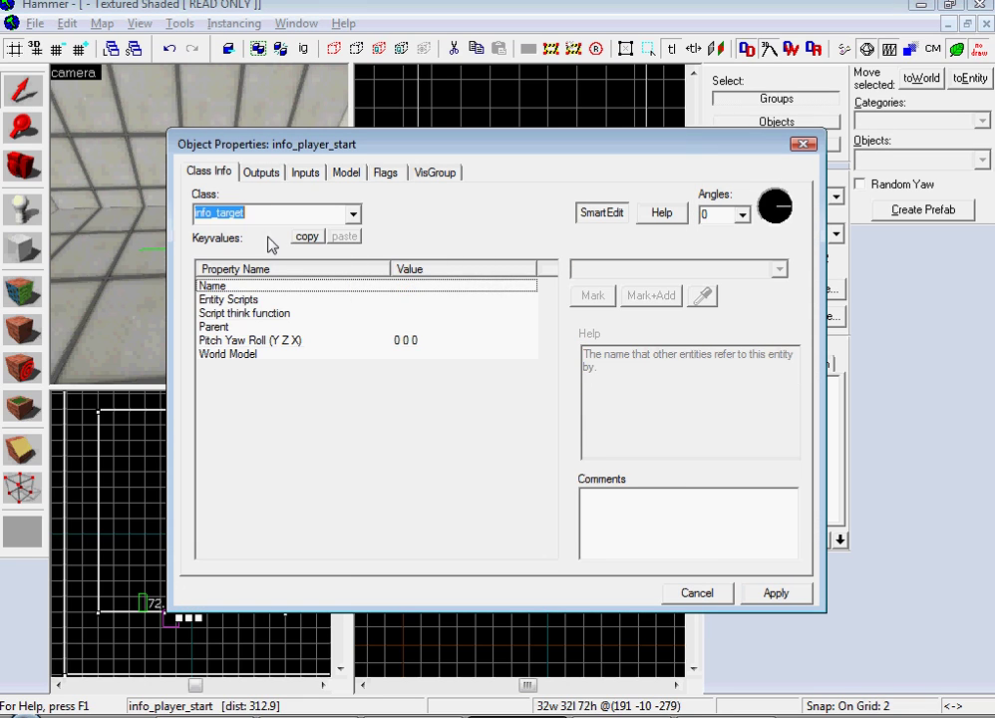
pyautogui.click(772, 594)
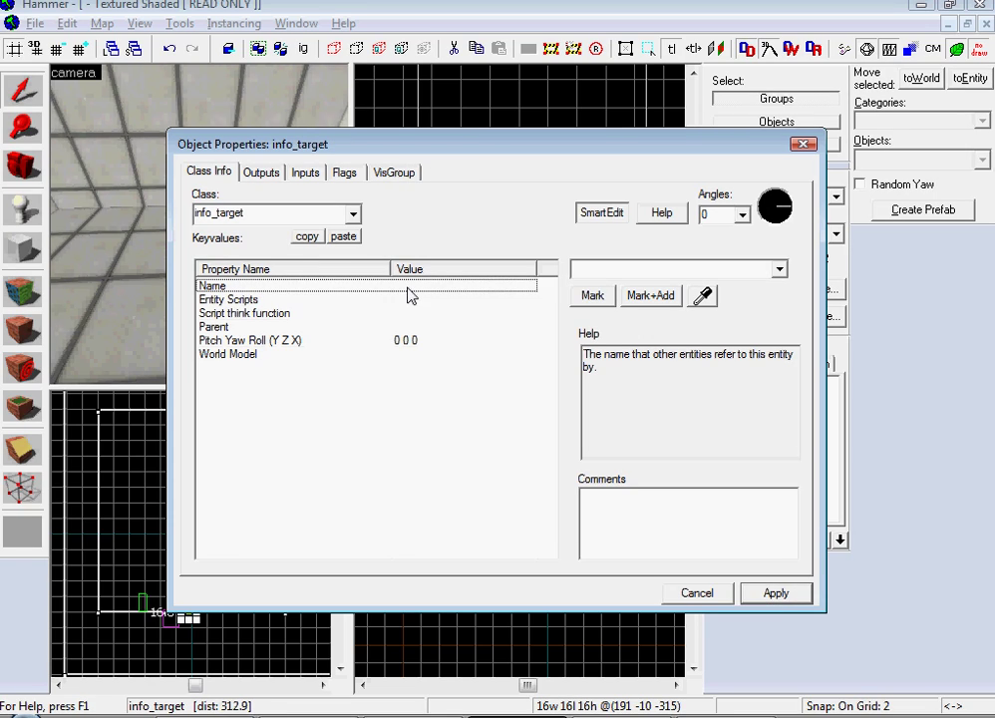
# Step: Name the info_target catapult_target, apply the name and close its properties
pyautogui.write('ca')
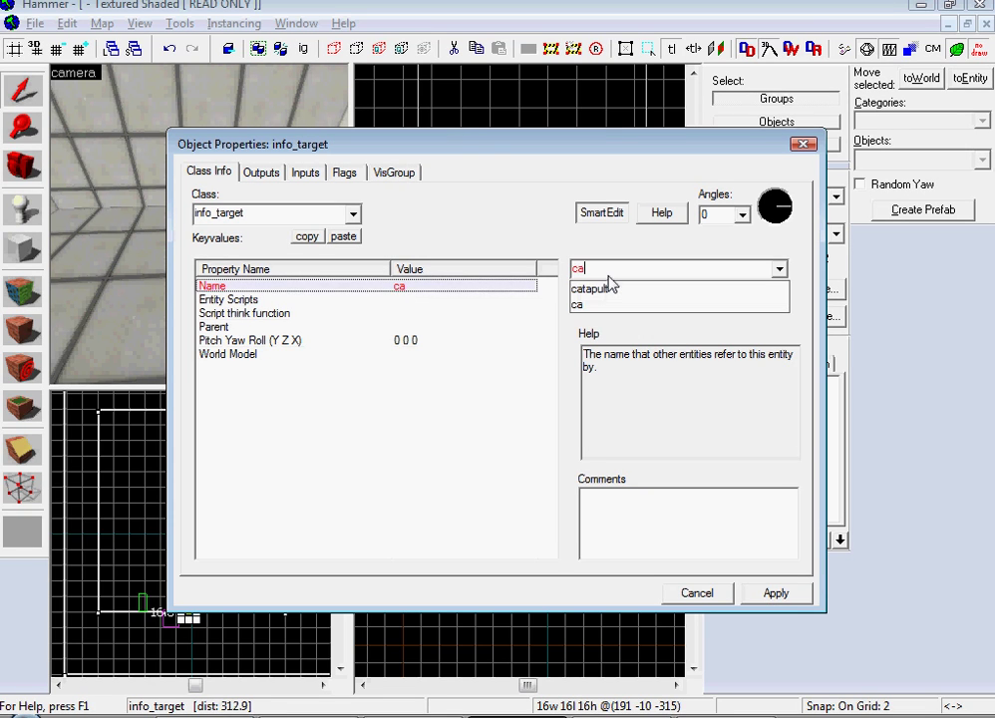
pyautogui.write('ta')
pyautogui.press('Down')
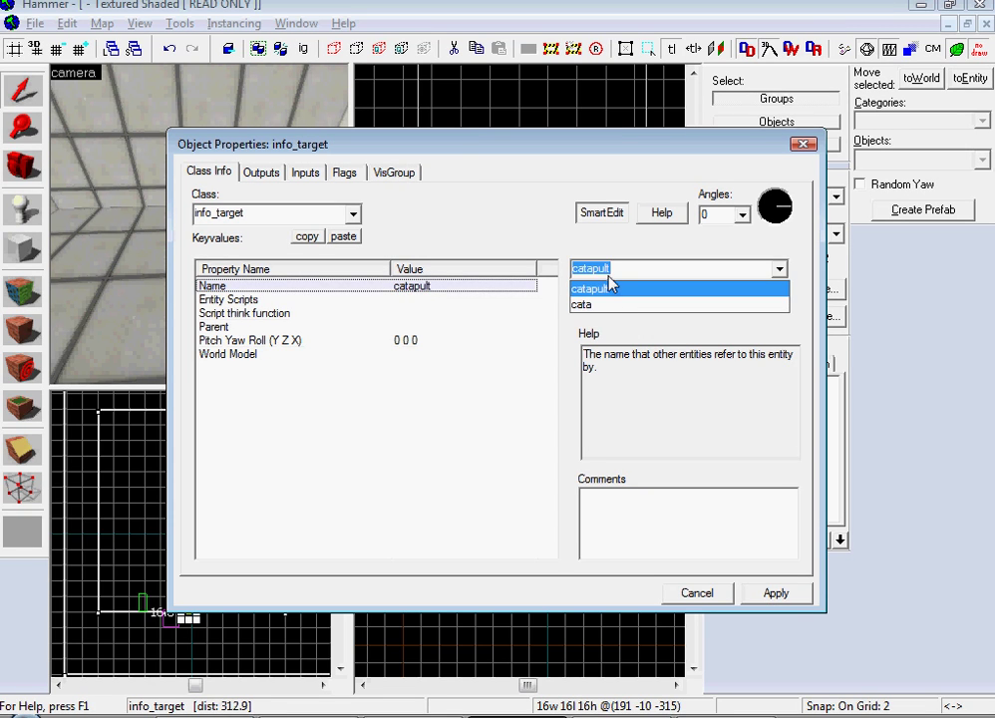
pyautogui.write('_')
pyautogui.press('BackSpace')
pyautogui.write('cat')
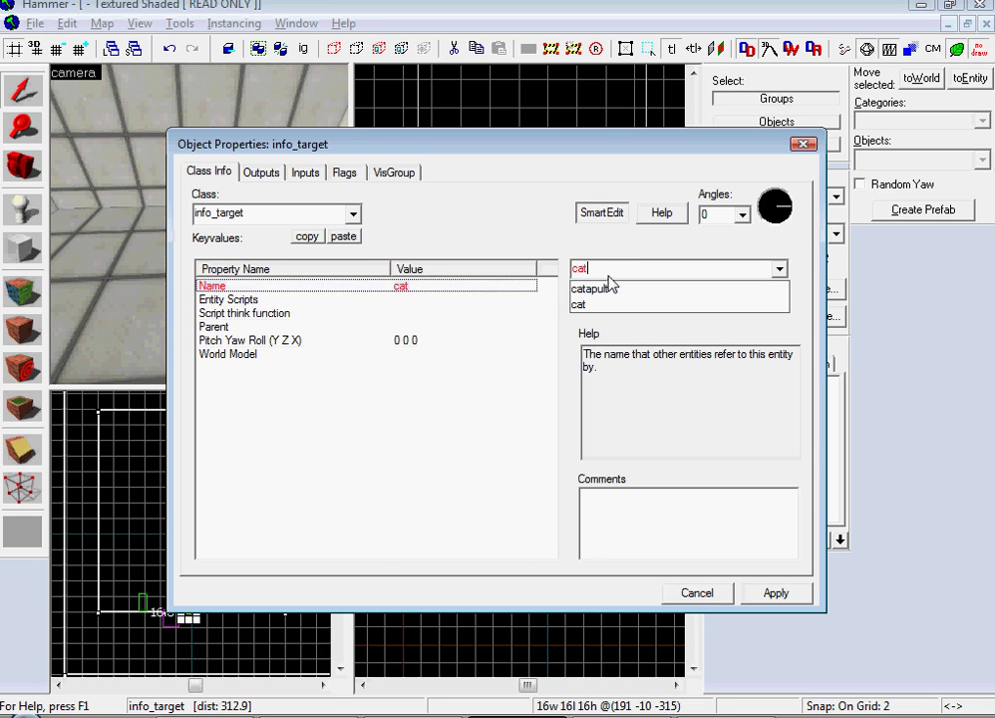
pyautogui.write('apult_target')
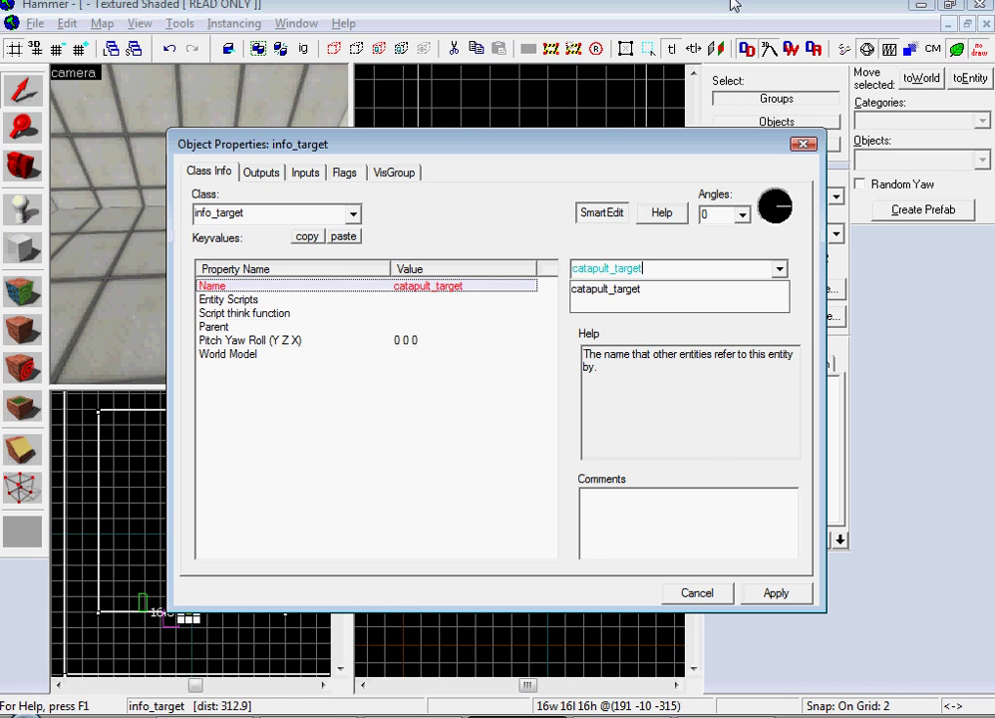
pyautogui.click(778, 595)
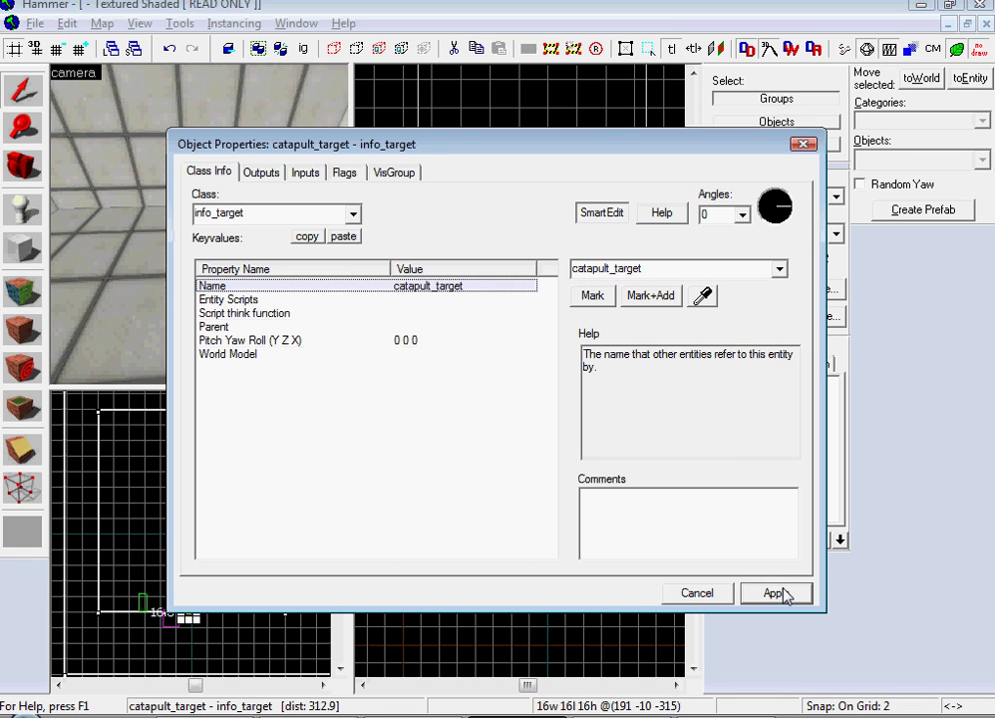
pyautogui.click(711, 592)
# Step: Review the catapult prop's properties and close them without changes
pyautogui.press('z')
pyautogui.press('s')
pyautogui.press('w')
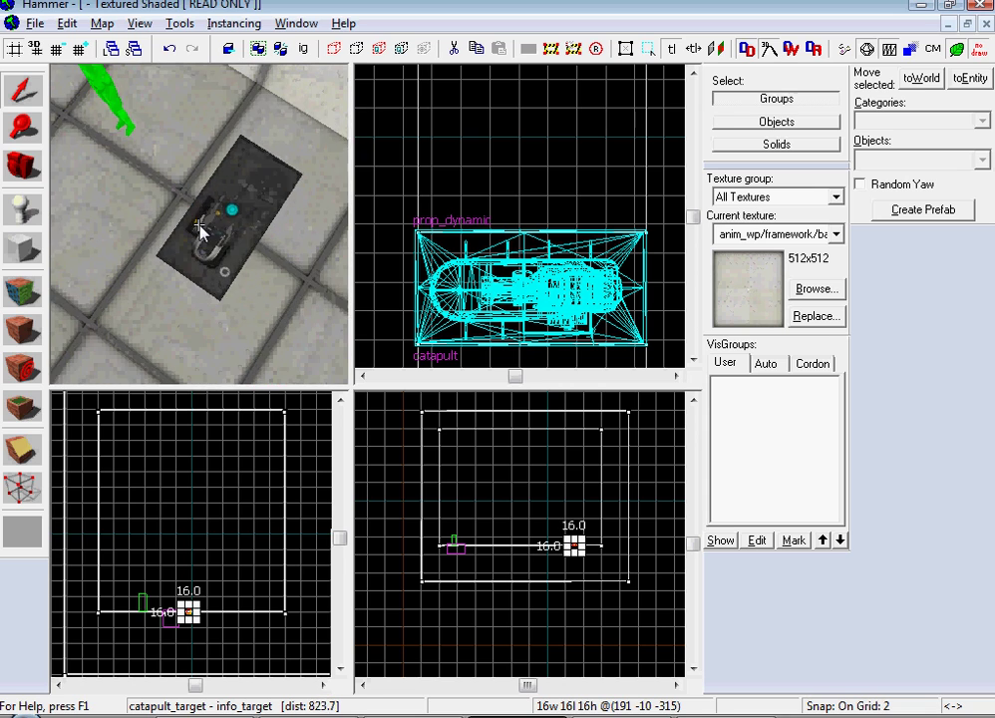
pyautogui.doubleClick(200, 229)
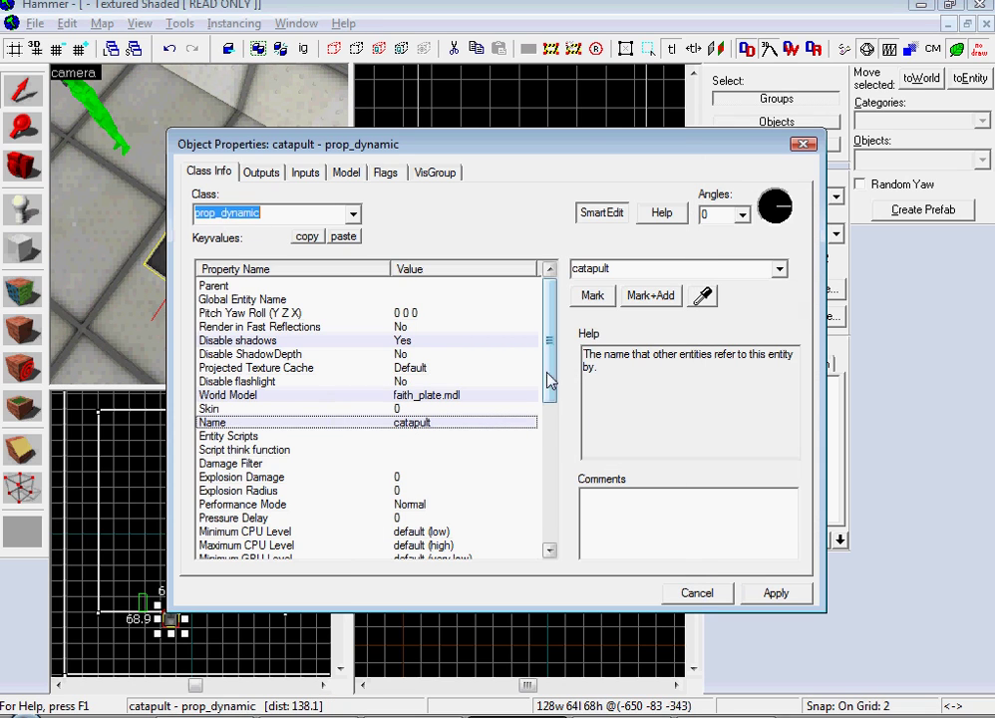
pyautogui.moveTo(547, 379)
pyautogui.mouseDown()
pyautogui.moveTo(563, 407)
pyautogui.moveTo(532, 513)
pyautogui.moveTo(547, 391)
pyautogui.mouseUp()
pyautogui.click(706, 600)
# Step: Filter the textures for trigger and make tools/toolstrigger the current texture for a new block
pyautogui.press('z')
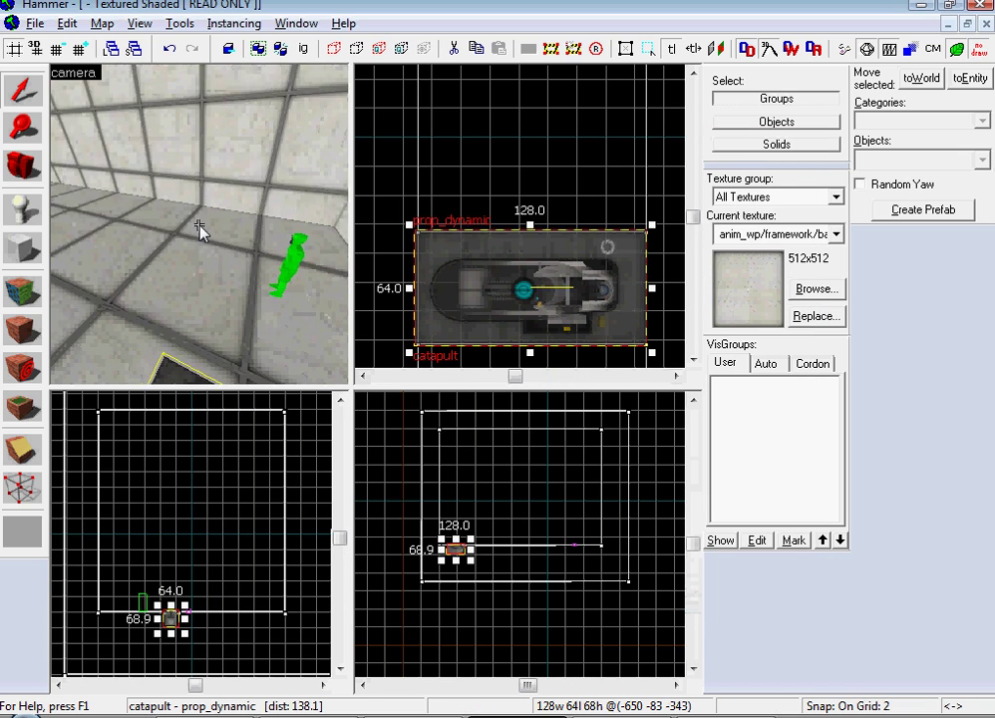
pyautogui.press('s')
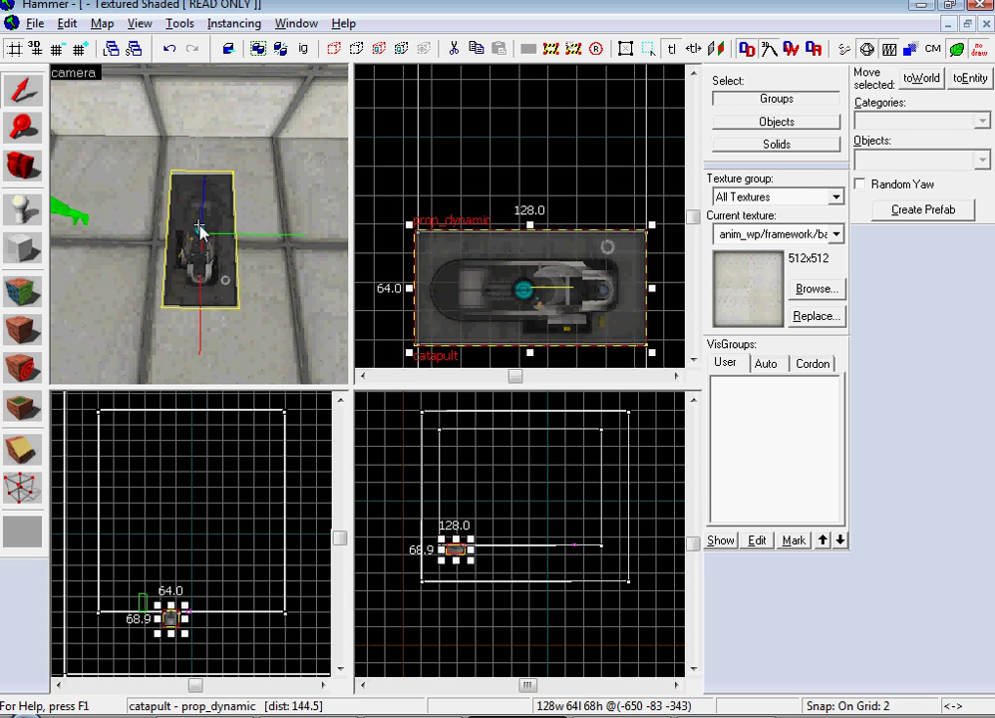
pyautogui.click(24, 249)
pyautogui.click(812, 288)
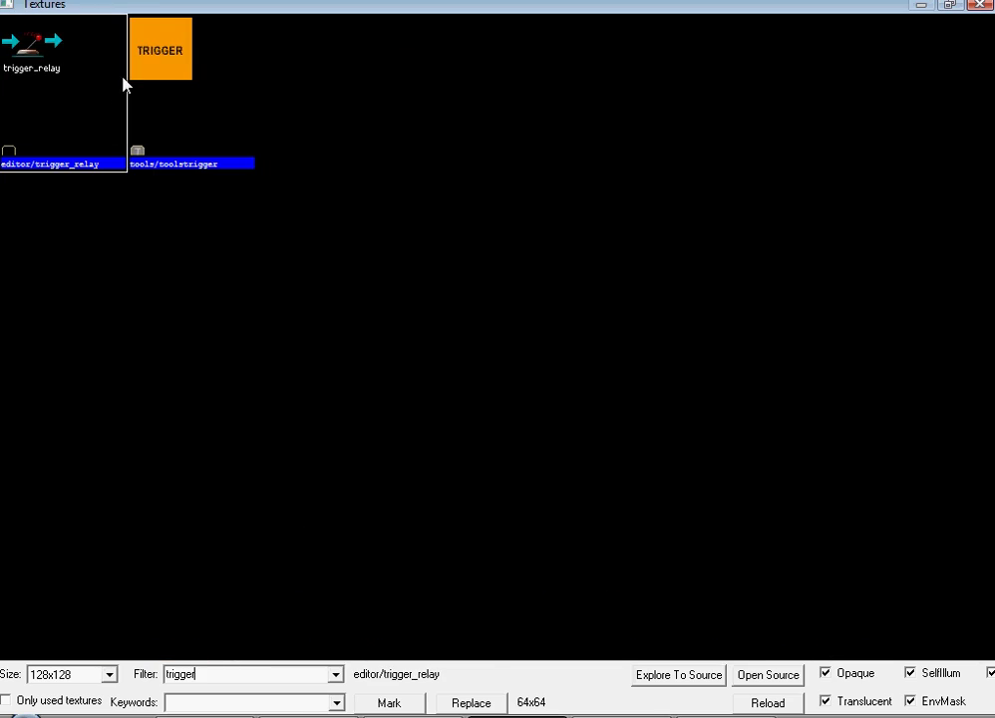
pyautogui.doubleClick(166, 49)
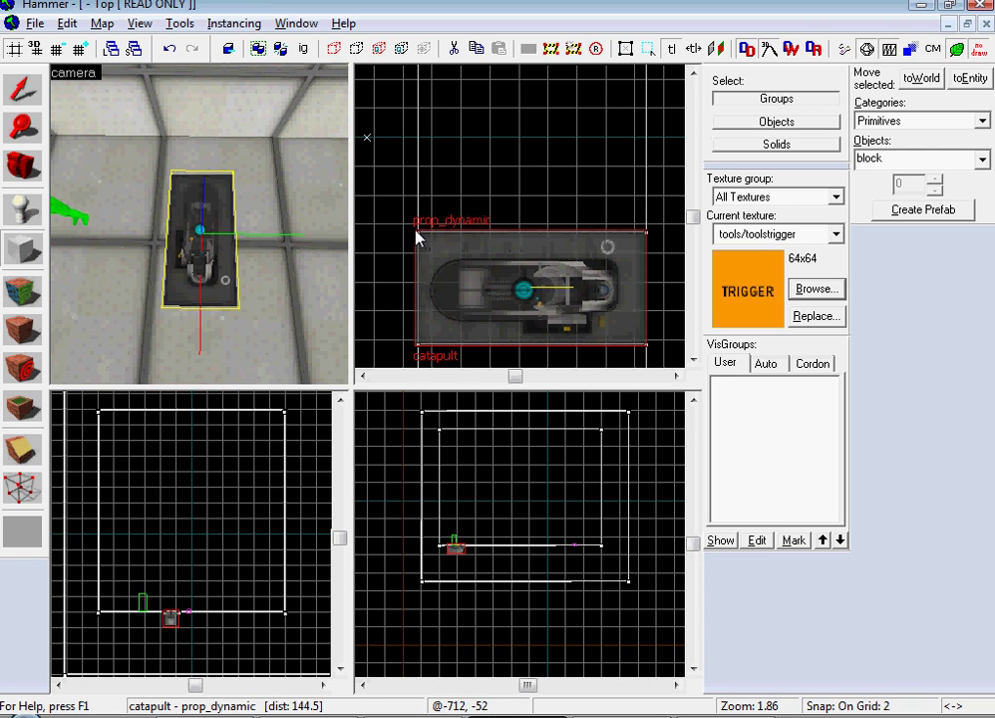
# Step: Create a trigger block 128 by 64 units and about 22 units high directly on top of the catapult plate
pyautogui.moveTo(417, 238); pyautogui.dragTo(651, 349)
pyautogui.scroll(10, 453, 559)
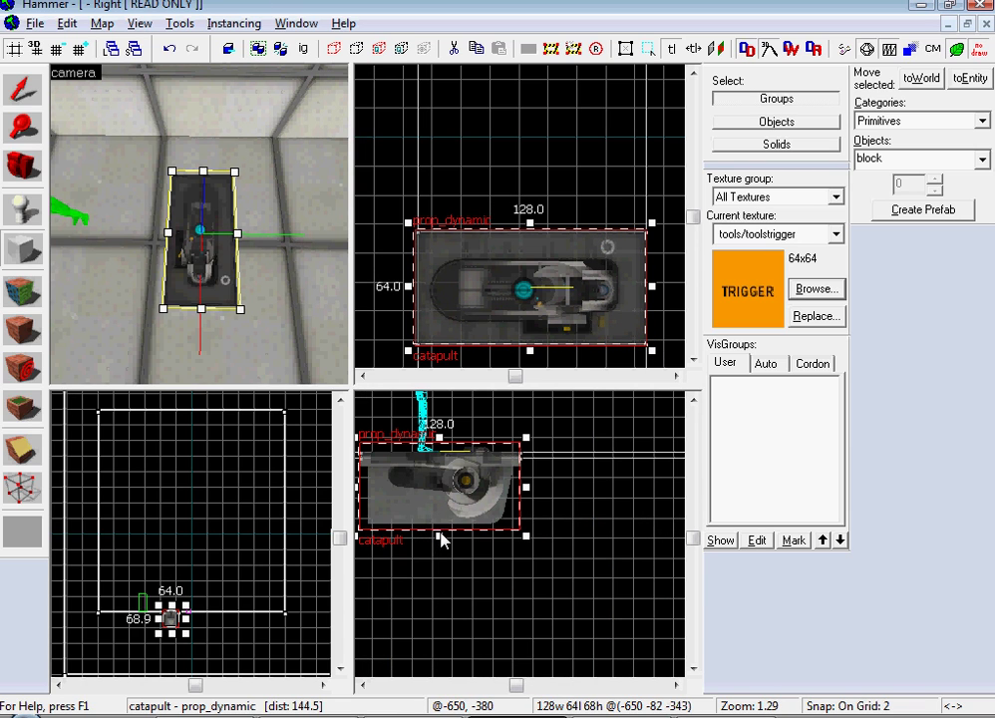
pyautogui.moveTo(441, 533); pyautogui.dragTo(448, 428)
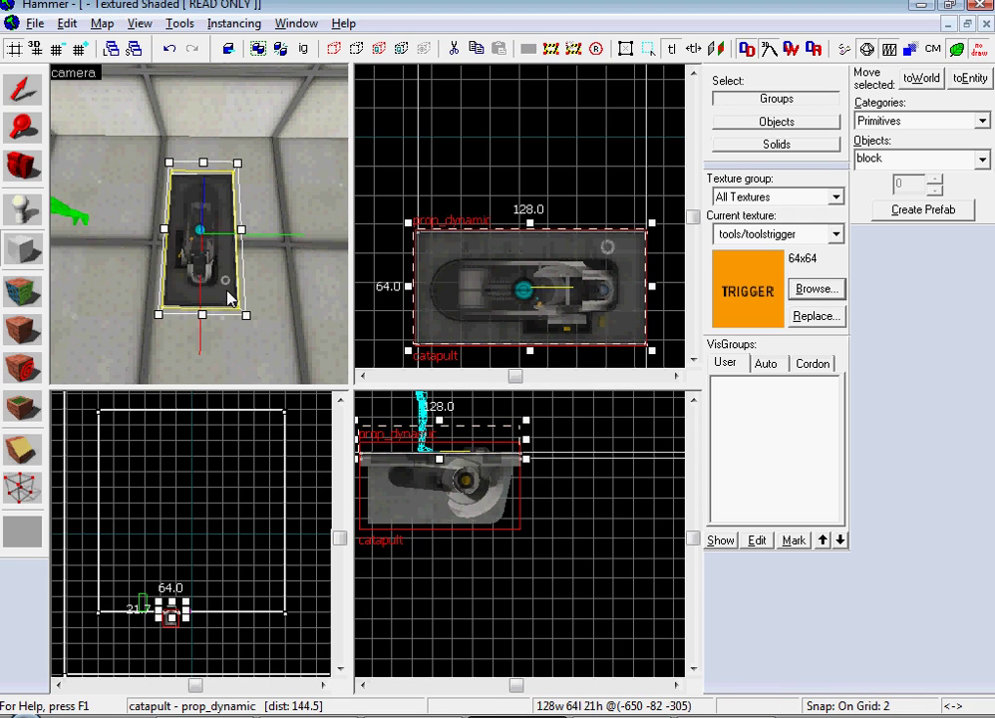
pyautogui.click(194, 231)
# Step: Tie the trigger block over the catapult to a trigger_catapult entity and apply the class
pyautogui.press('z')
pyautogui.press('w')
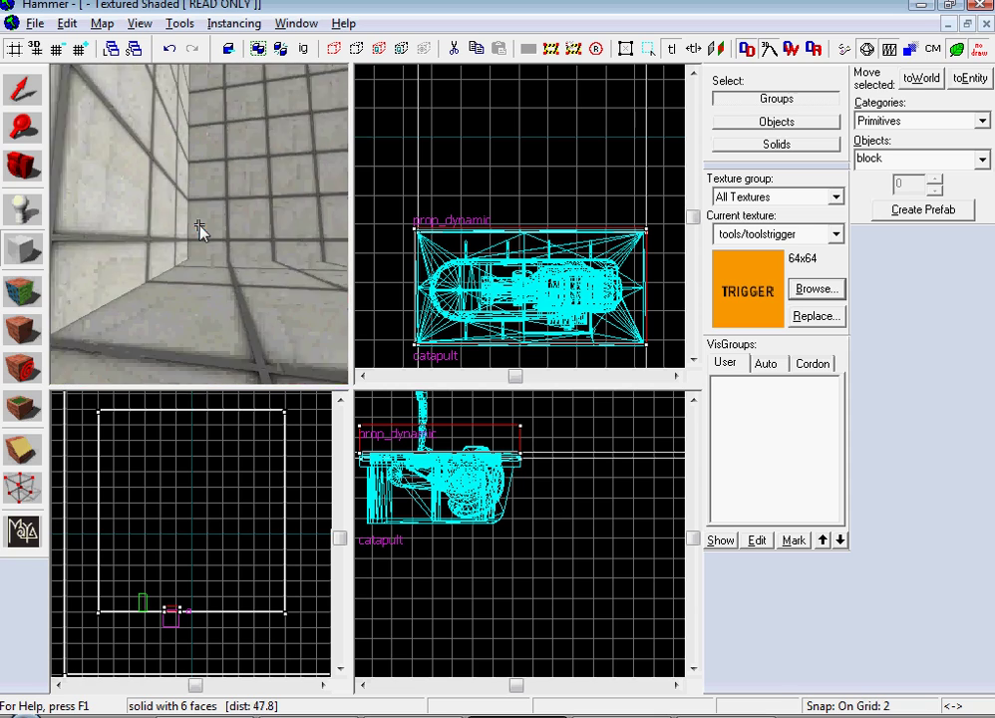
pyautogui.press('Right')
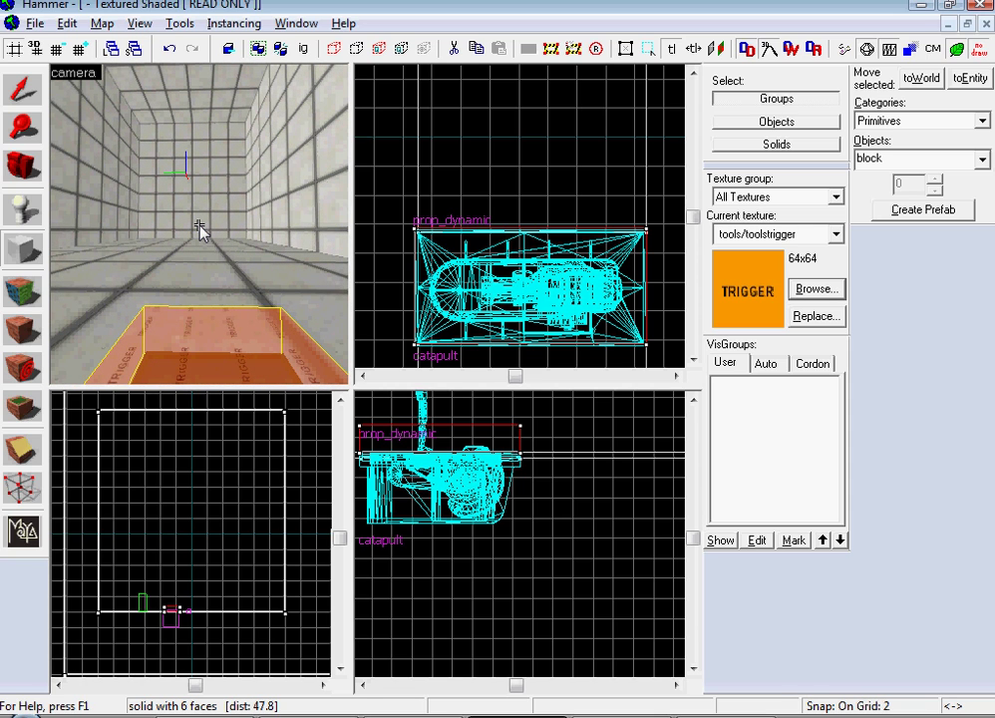
pyautogui.press('Up')
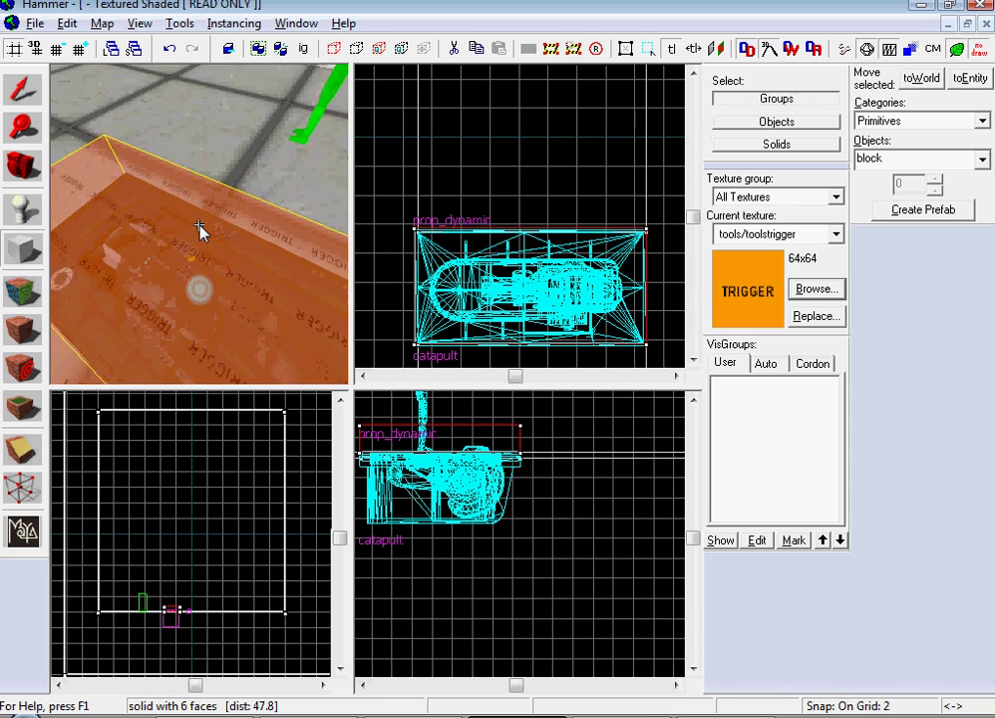
pyautogui.press('s')
pyautogui.press('z')
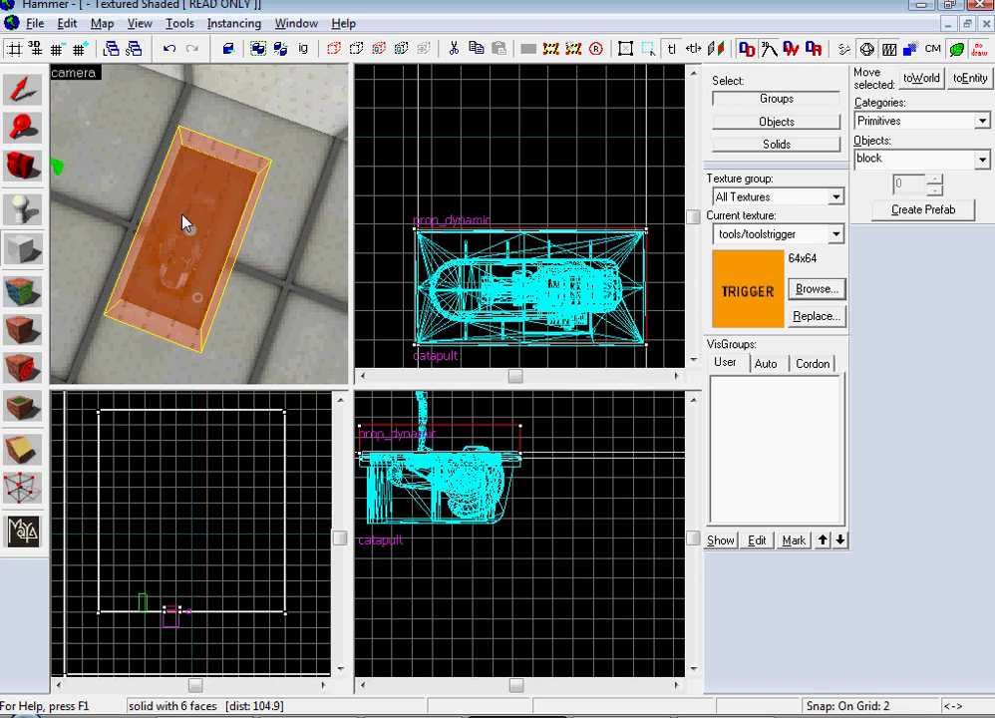
pyautogui.hotkey('ctrl', 't')
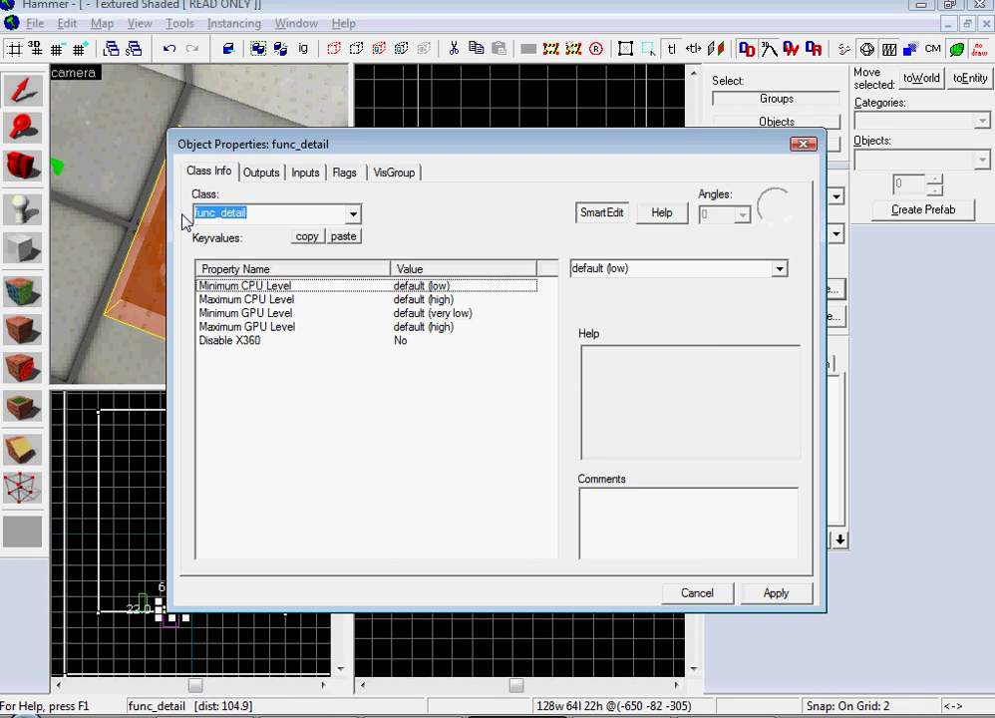
pyautogui.write('trigg')
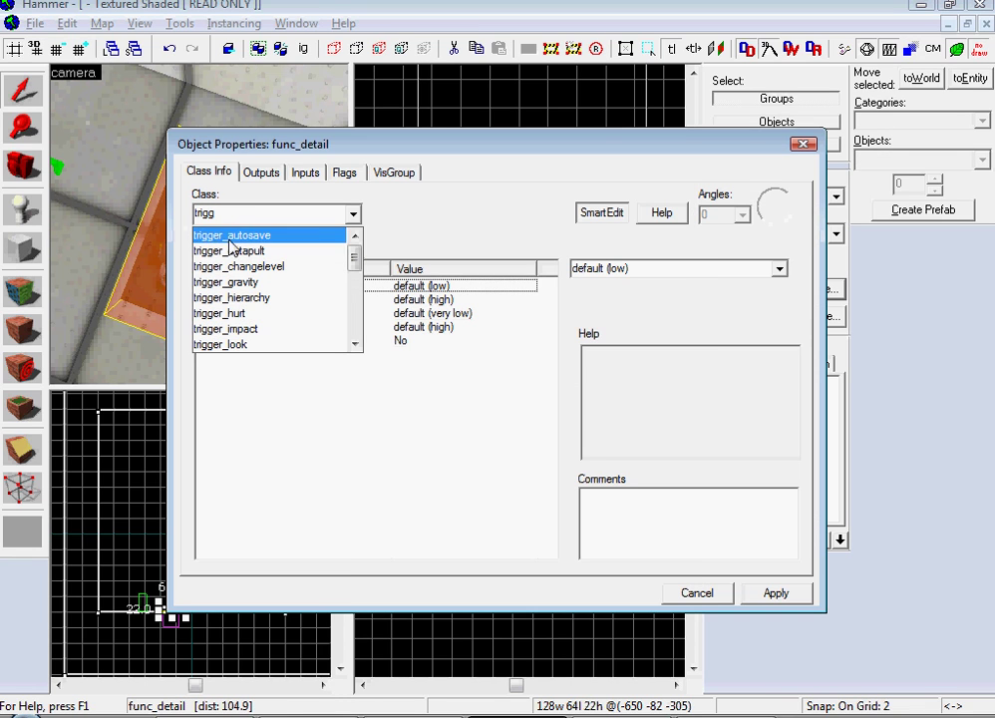
pyautogui.click(233, 251)
pyautogui.click(777, 594)
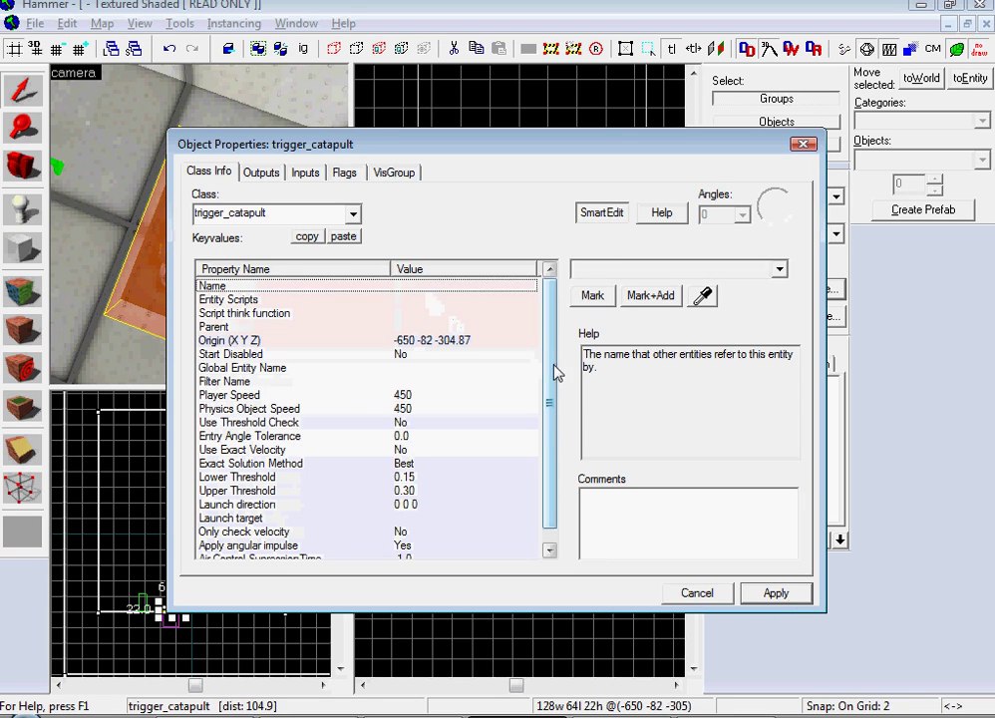
# Step: Set the trigger_catapult's Physics Object Speed to 600
pyautogui.moveTo(547, 382); pyautogui.dragTo(557, 413)
pyautogui.click(404, 368)
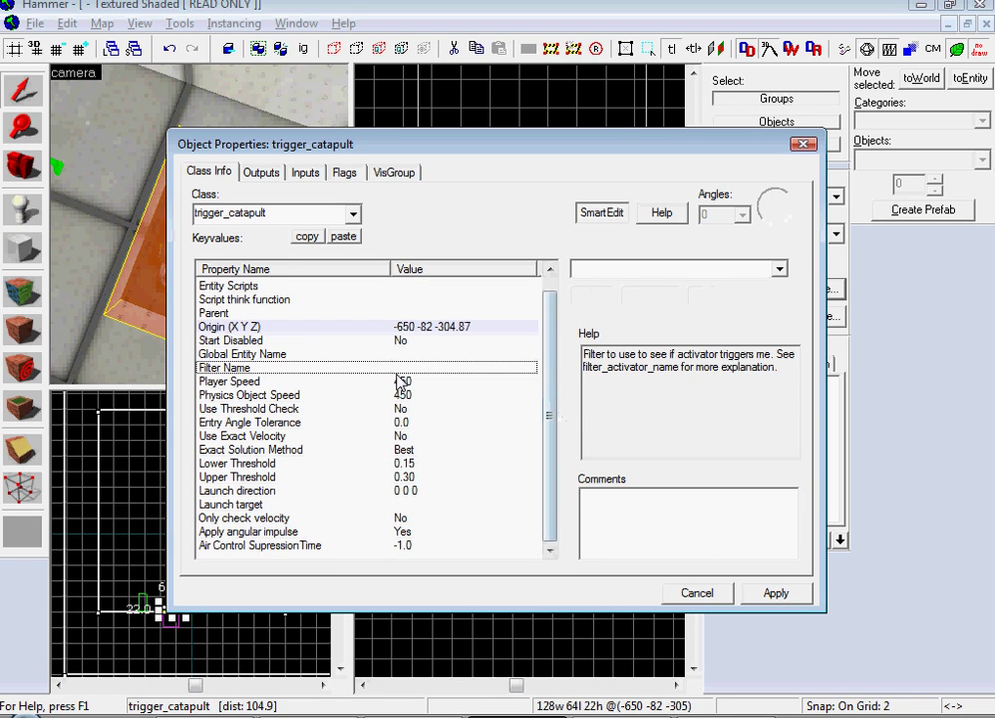
pyautogui.click(399, 382)
pyautogui.click(380, 398)
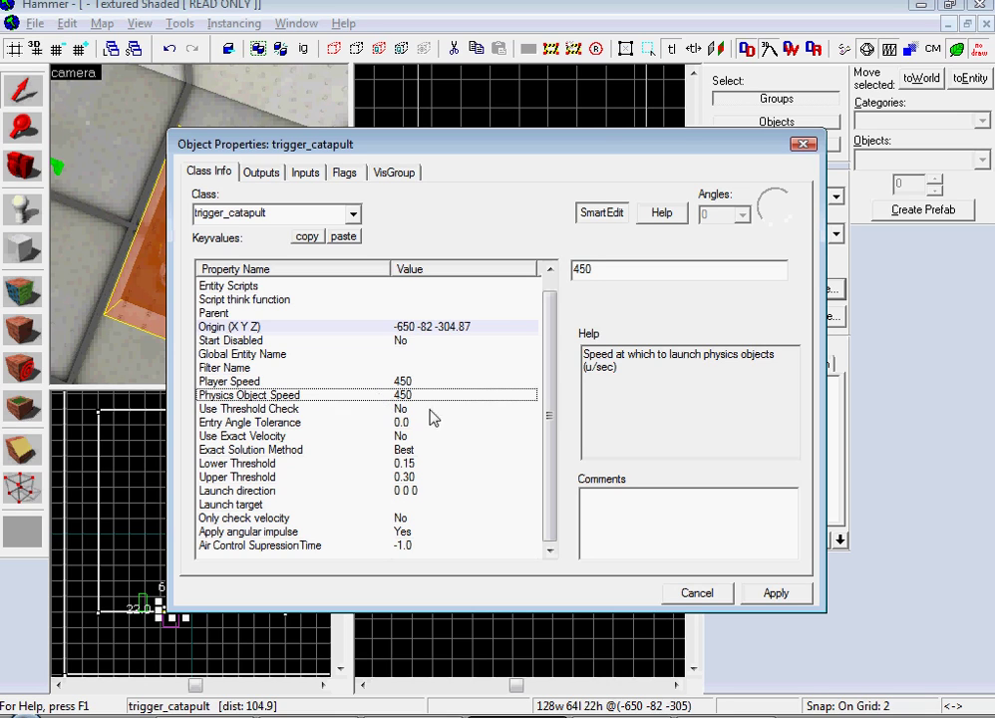
pyautogui.moveTo(615, 280); pyautogui.dragTo(506, 277)
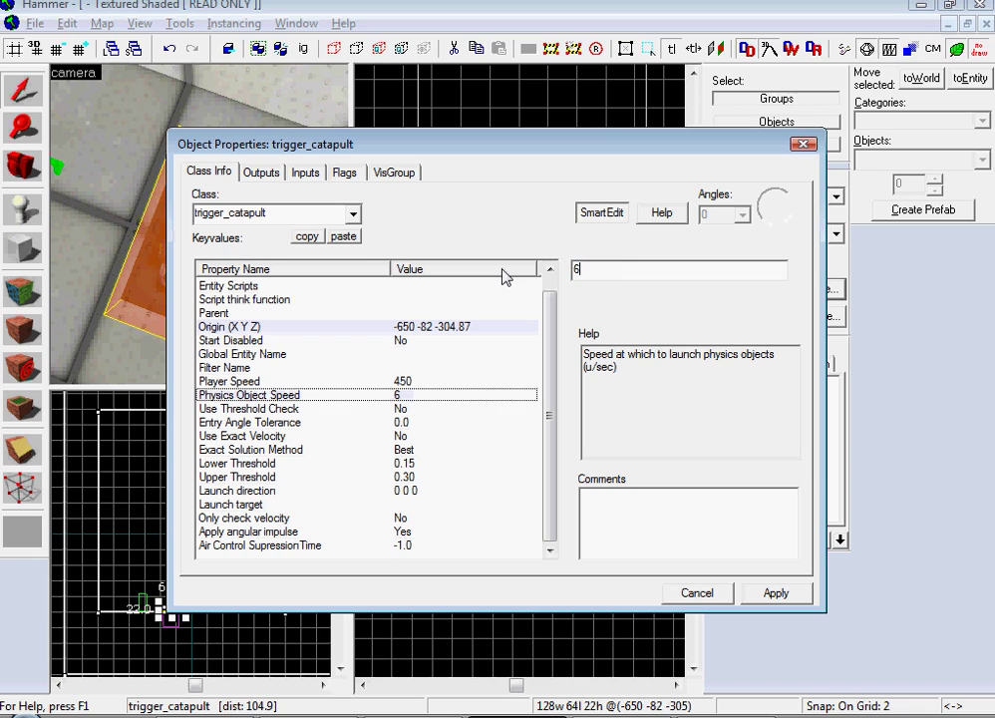
pyautogui.write('00')
# Step: Check the trigger_catapult's flags and return to its list of keyvalues
pyautogui.click(342, 174)
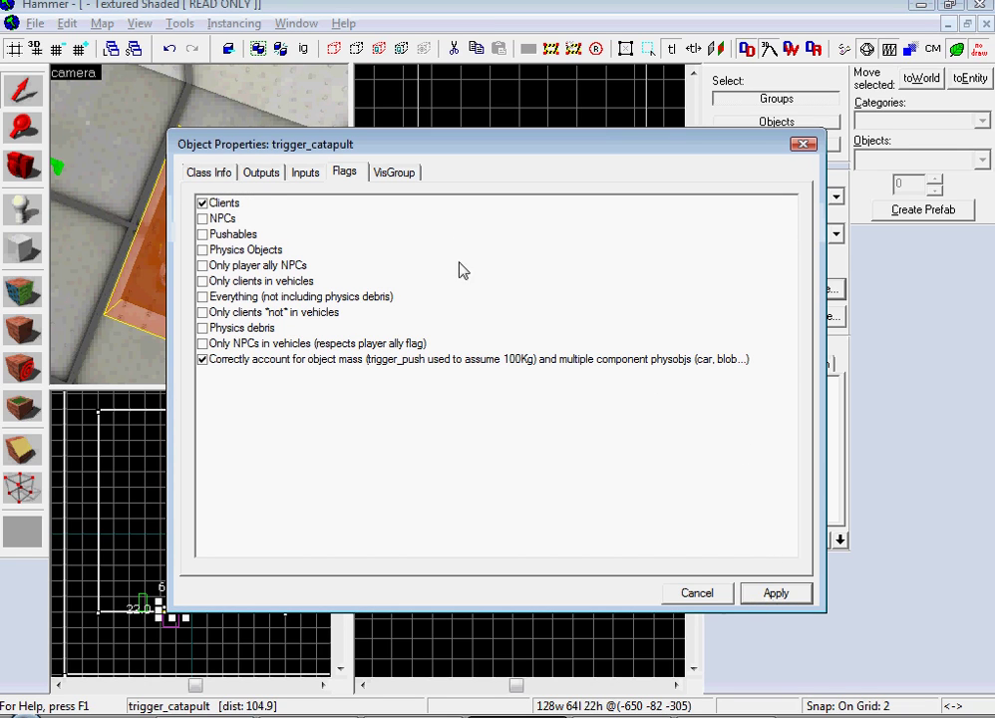
pyautogui.click(197, 174)
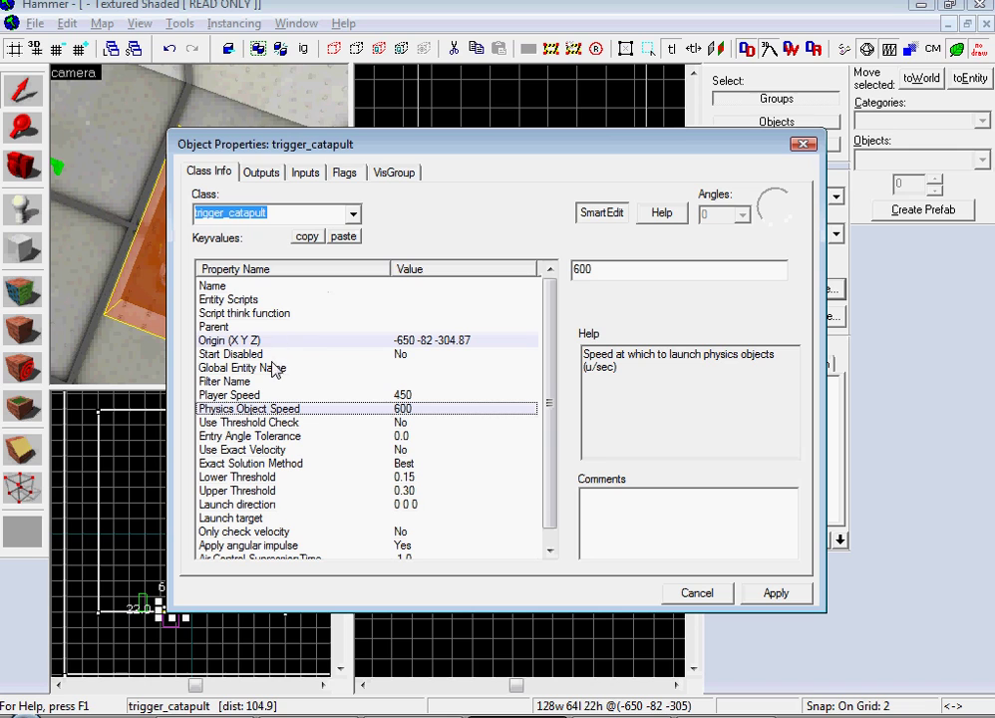
pyautogui.scroll(-1, 509, 471)
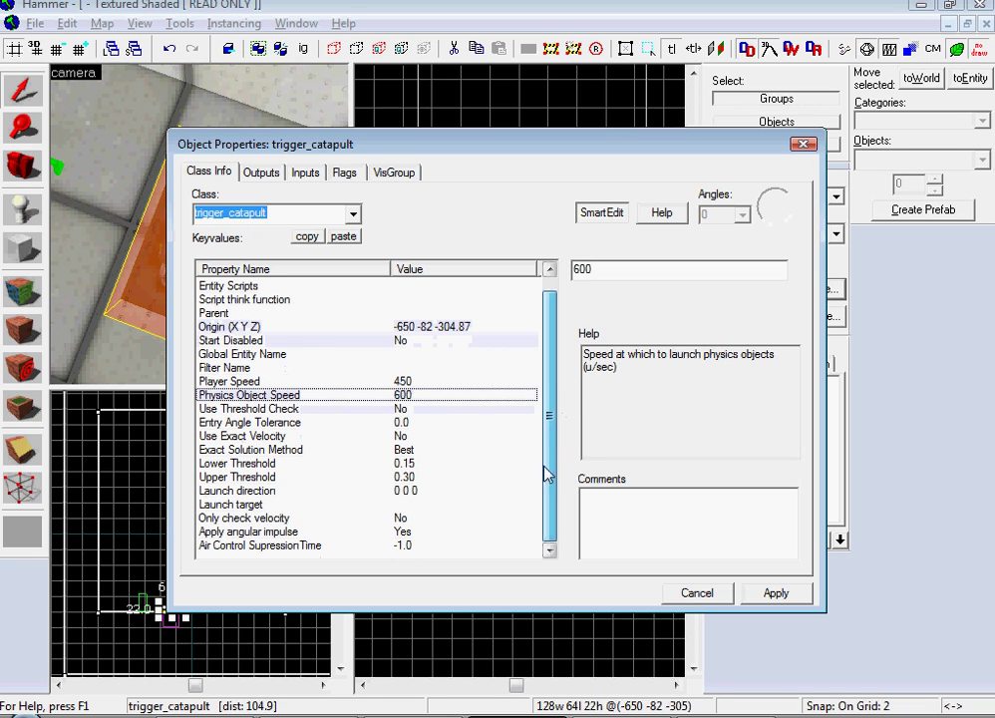
# Step: Set the trigger_catapult's Launch target to catapult_target and apply the properties
pyautogui.click(351, 504)
pyautogui.click(780, 269)
pyautogui.click(701, 309)
pyautogui.click(773, 594)
pyautogui.click(696, 593)
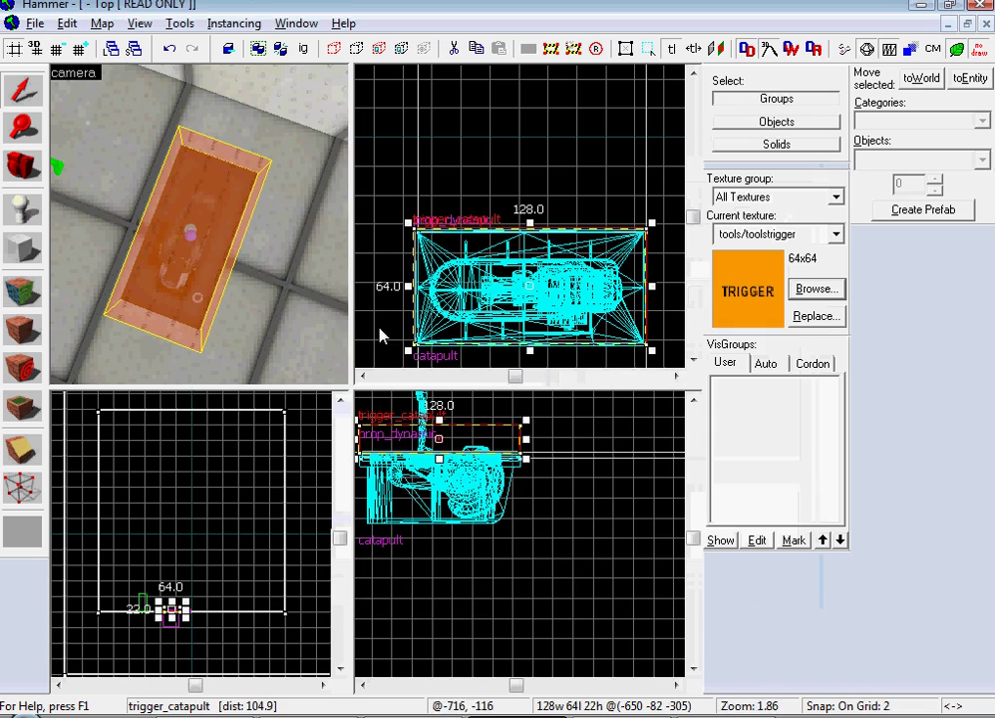
# Step: Place a new point entity on the floor right beside the catapult plate
pyautogui.press('z')
pyautogui.press('s')
pyautogui.press('w')
pyautogui.press('z')
pyautogui.click(22, 208)
pyautogui.click(145, 274)
# Step: Change the class of the new entity beside the catapult to ambient_generic and apply it
pyautogui.click(30, 97)
pyautogui.doubleClick(130, 241)
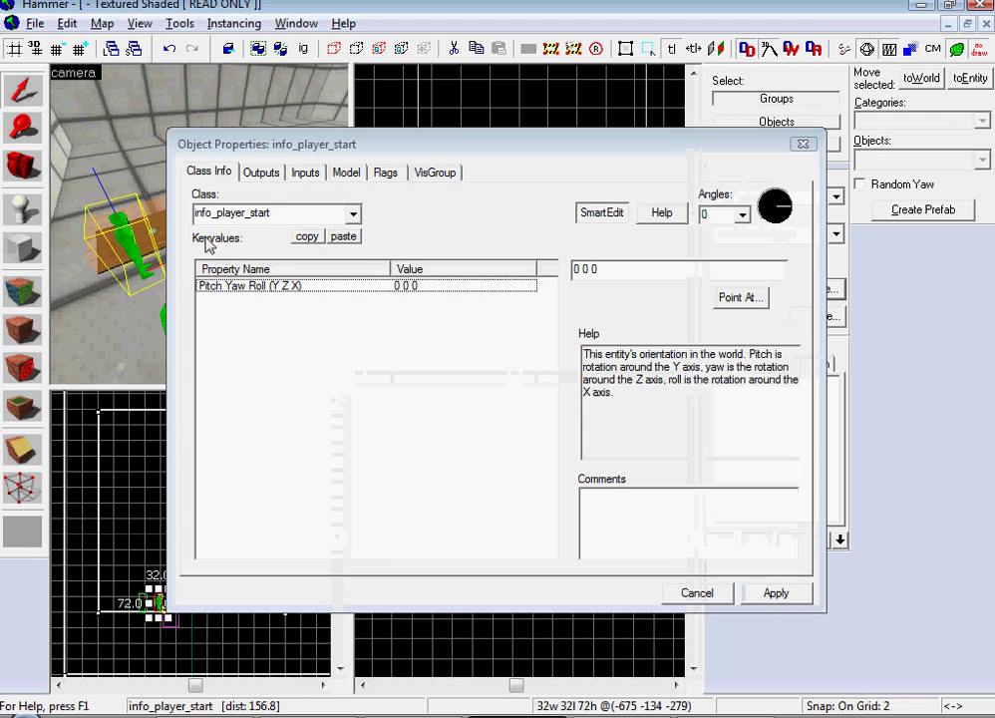
pyautogui.doubleClick(263, 216)
pyautogui.write('amb')
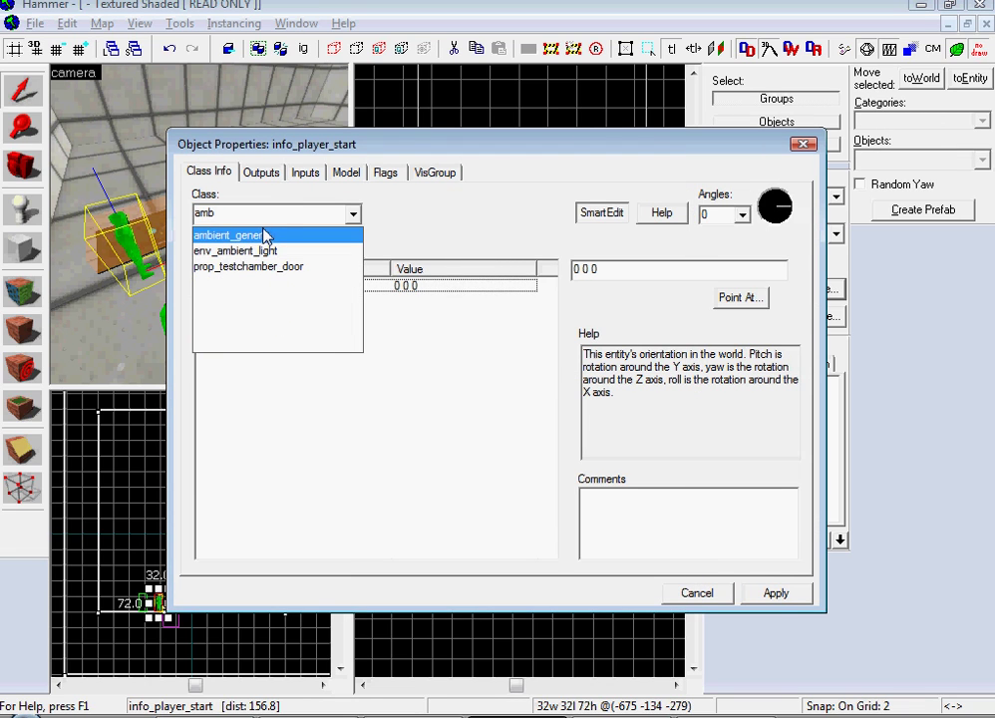
pyautogui.click(269, 229)
pyautogui.click(755, 586)
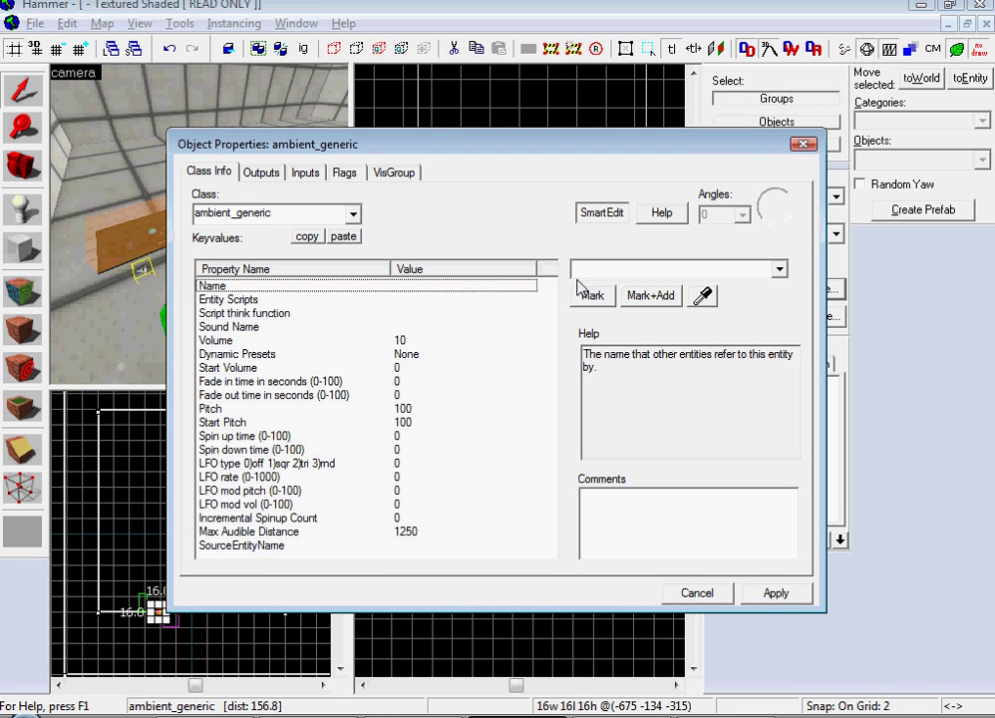
# Step: Name the ambient_generic entity catapult_sound
pyautogui.click(583, 271)
pyautogui.write('catapult)soi')
pyautogui.press('BackSpace')
pyautogui.press('BackSpace')
pyautogui.write('_sound')
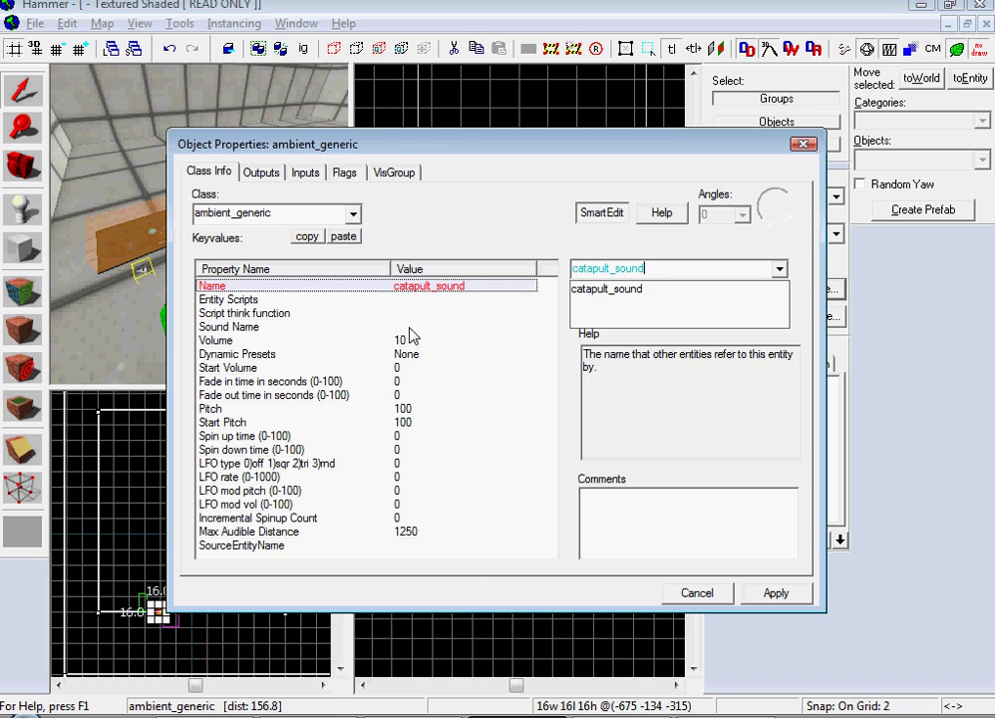
# Step: Set the ambient_generic's Sound Name to the game sound Metal_SeafloorCar.BulletImpact and apply the properties
pyautogui.doubleClick(404, 329)
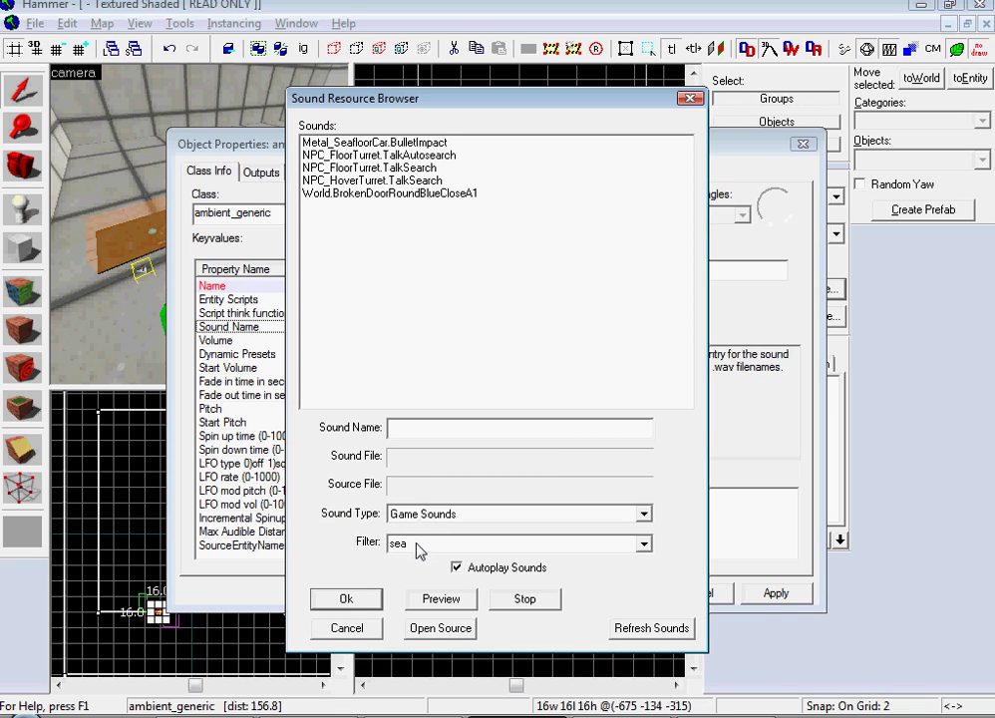
pyautogui.click(317, 145)
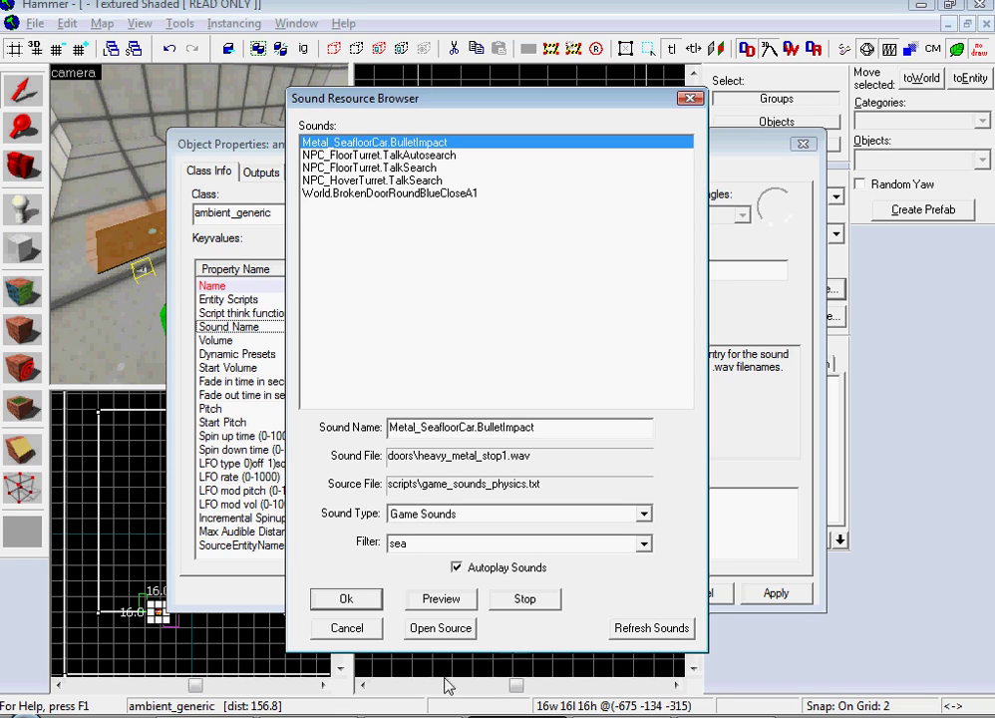
pyautogui.click(339, 597)
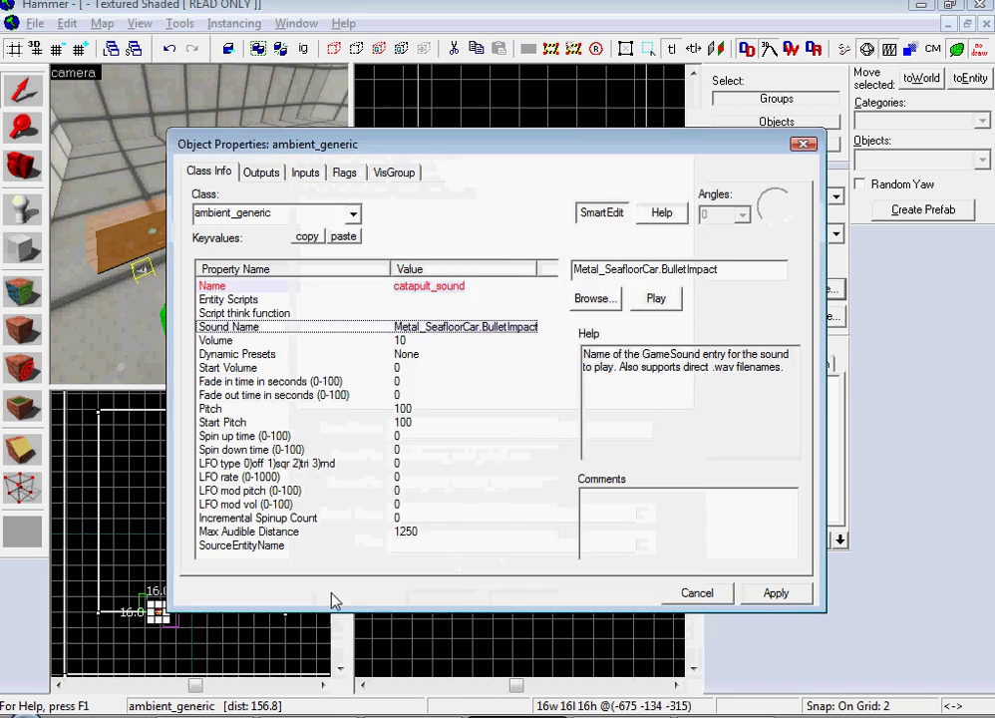
pyautogui.click(775, 594)
pyautogui.click(728, 598)
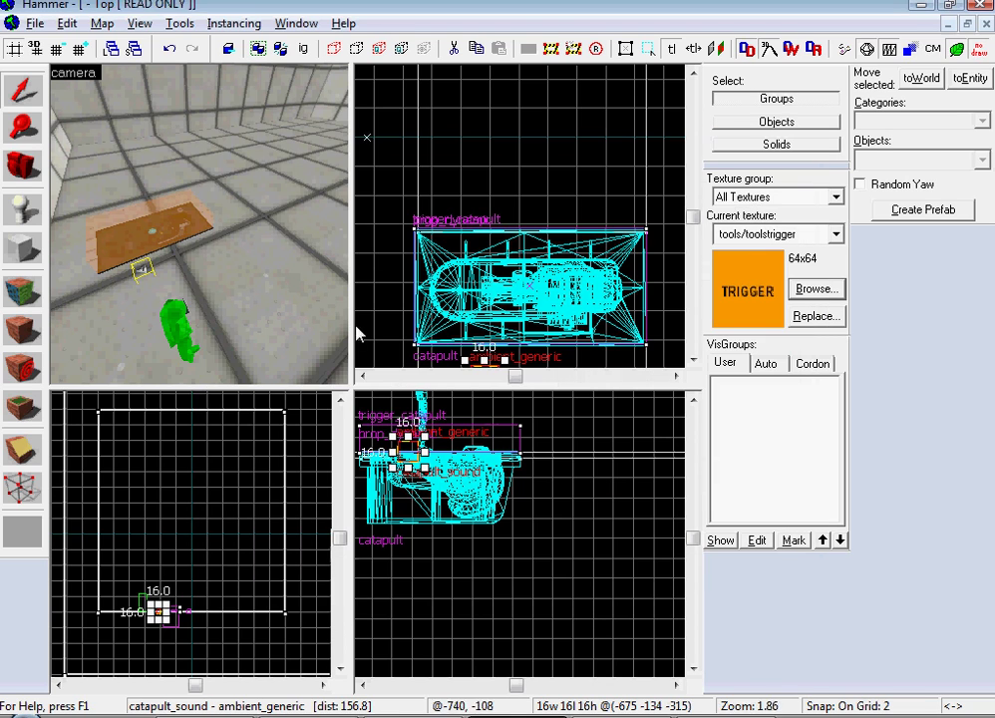
# Step: Add an OnCatapulted output to the trigger_catapult that targets the catapult entity via the SetAnimation input
pyautogui.press('z')
pyautogui.press('w')
pyautogui.doubleClick(191, 249)
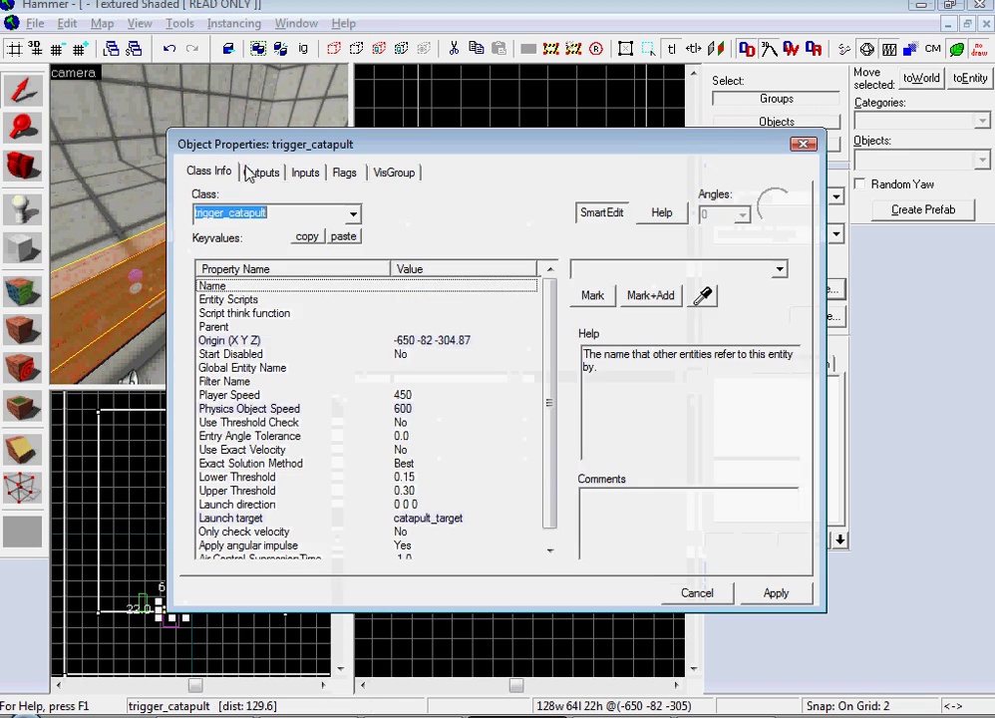
pyautogui.click(260, 171)
pyautogui.click(305, 549)
pyautogui.click(551, 419)
pyautogui.click(471, 438)
pyautogui.click(550, 442)
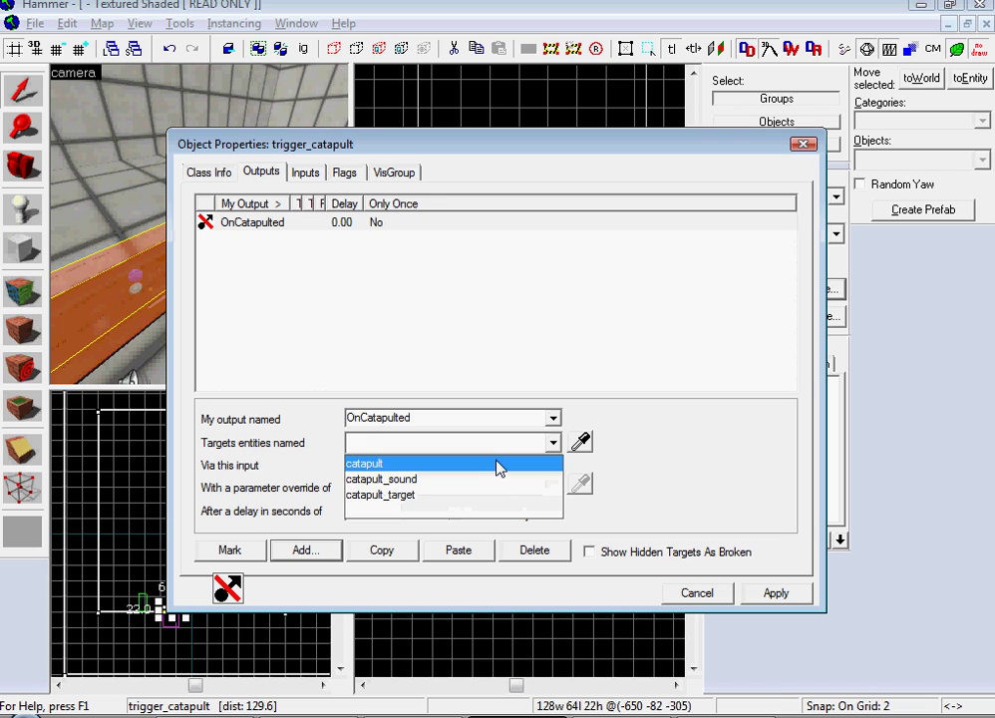
pyautogui.click(501, 464)
pyautogui.write('SetAnimation')
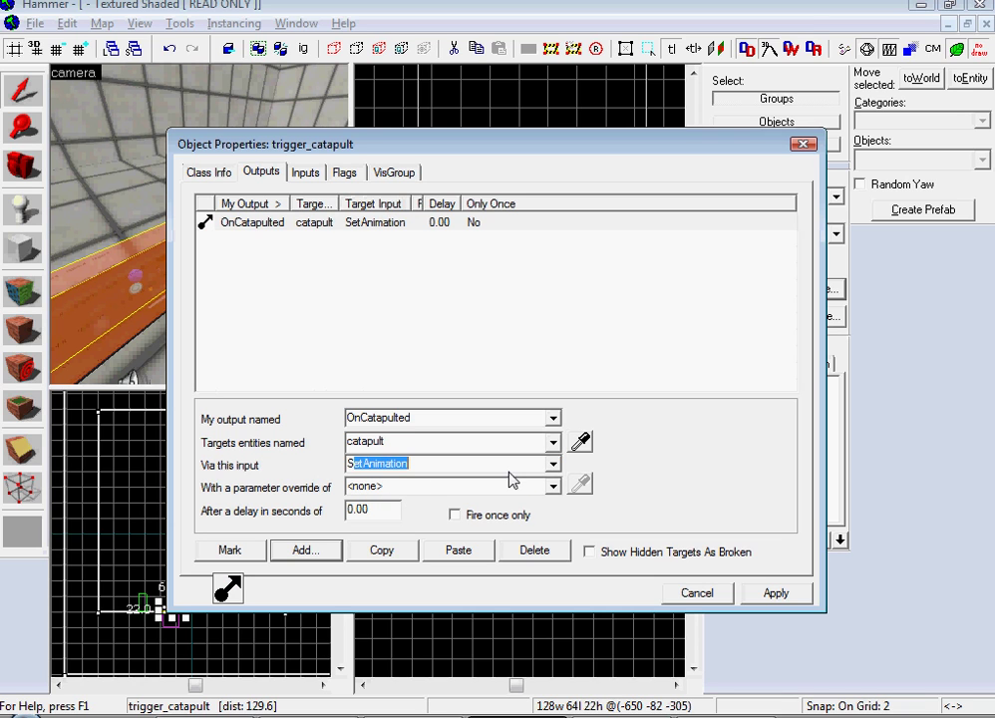
# Step: Look up the SetAnimation parameter on the Aerial Faith Plate wiki page in Opera, and set the output's parameter override to angled in Hammer
pyautogui.click(470, 484)
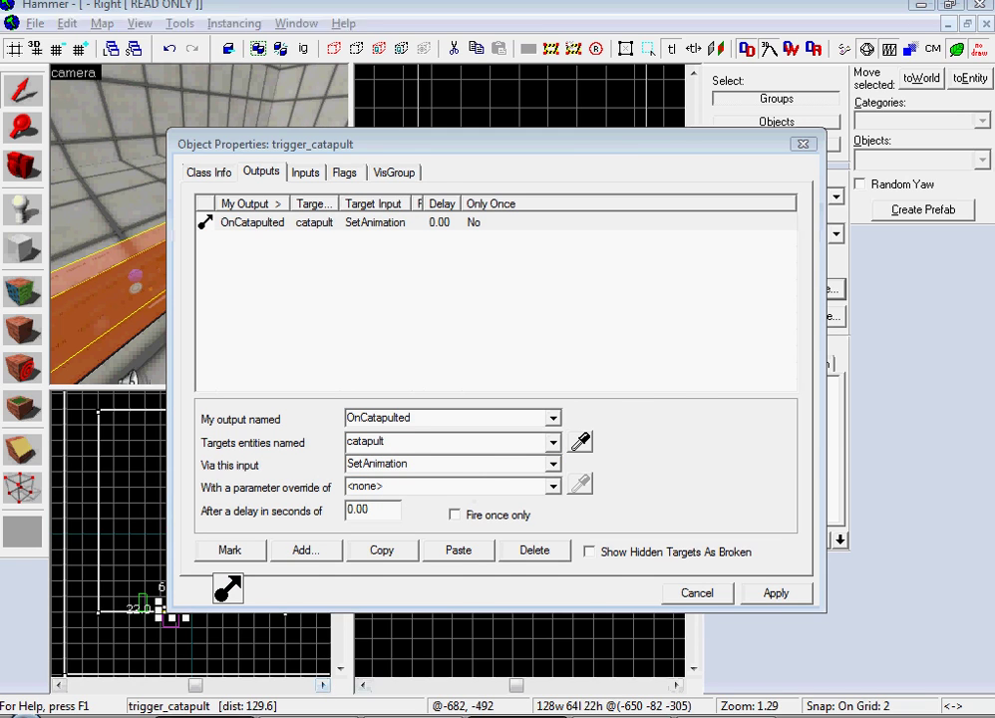
pyautogui.click(240, 712)
pyautogui.click(627, 465)
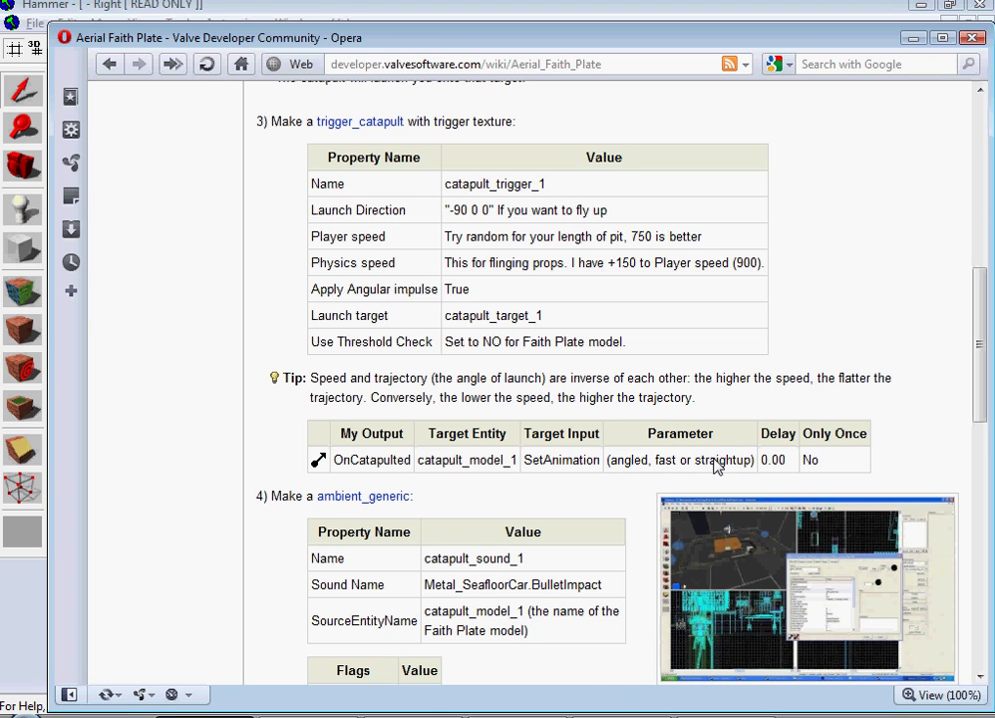
pyautogui.hotkey('alt', 'Tab')
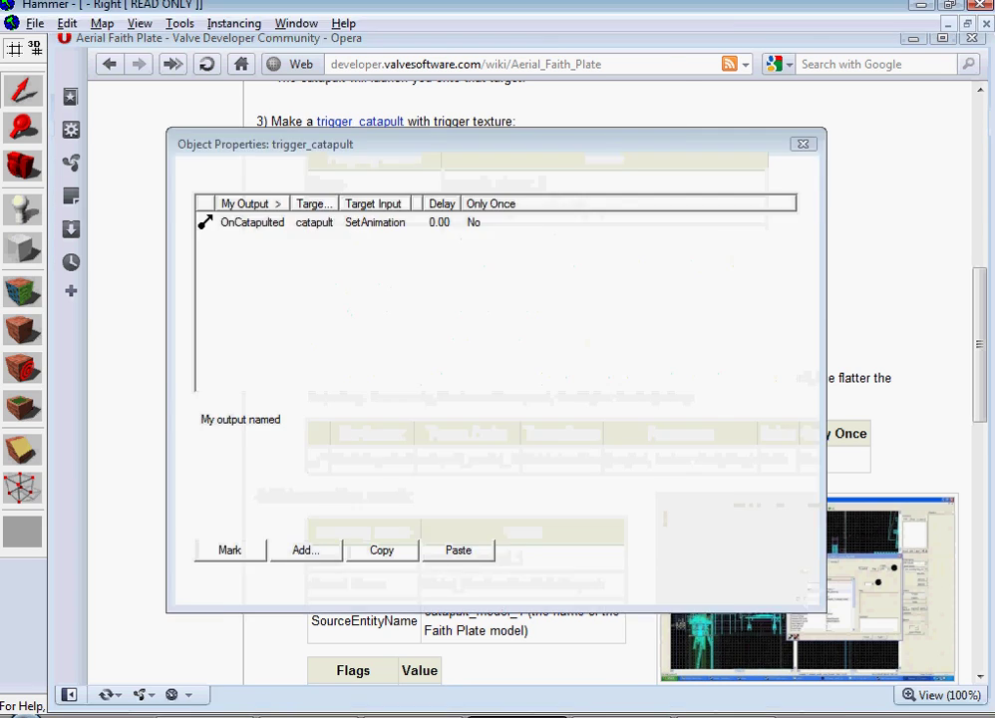
pyautogui.write('angled')
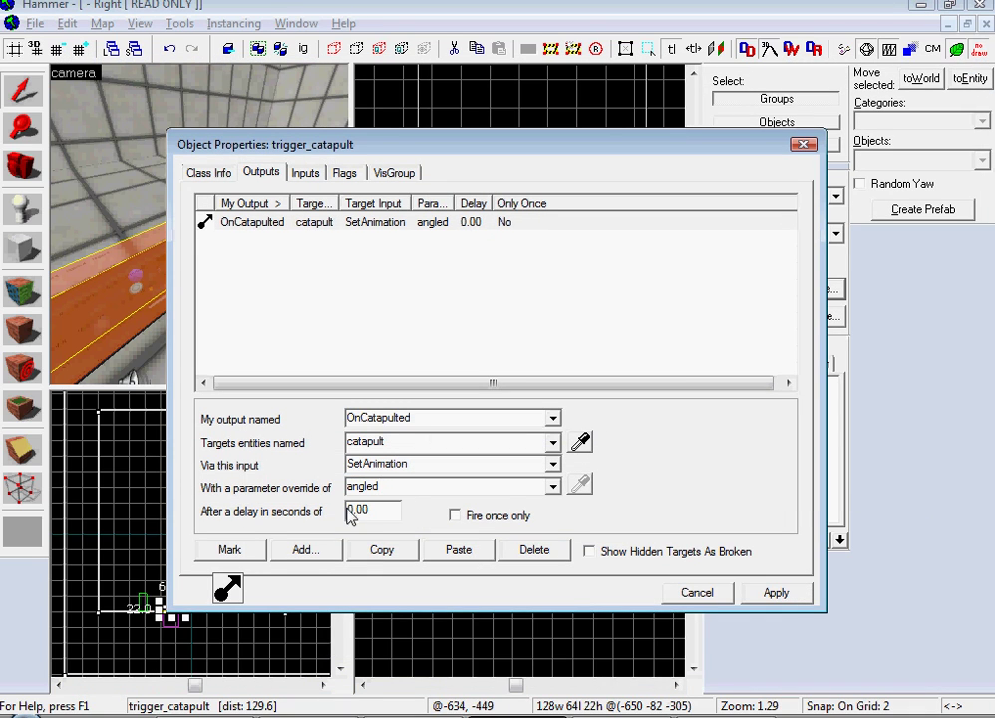
# Step: Add a second OnCatapulted output to the trigger_catapult that targets catapult_sound via PlaySound, and apply the properties
pyautogui.click(305, 550)
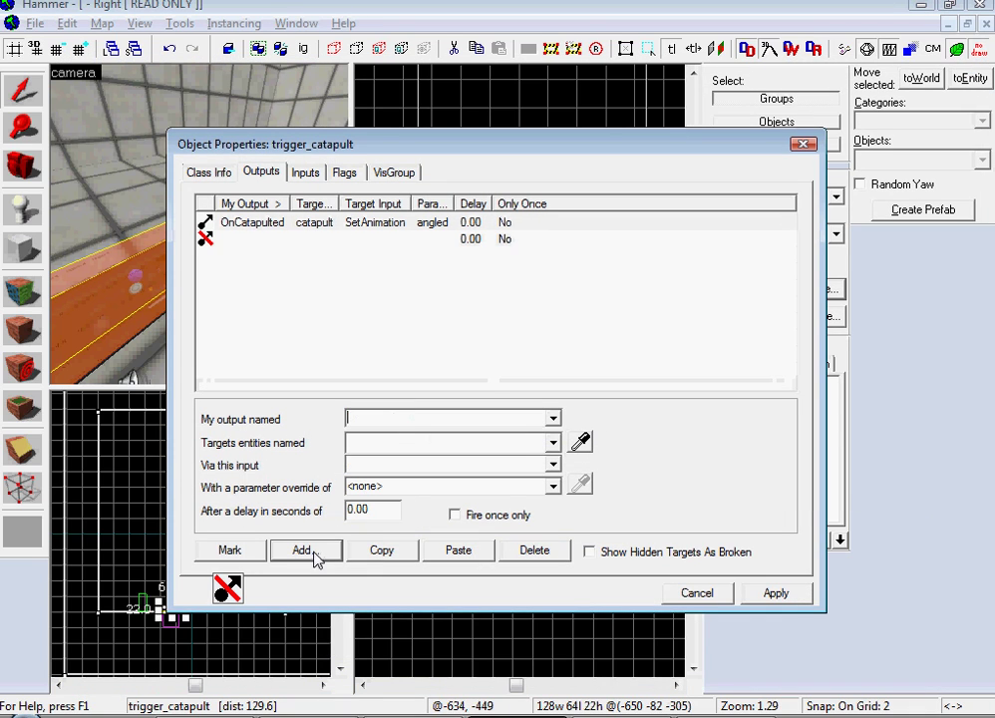
pyautogui.click(550, 419)
pyautogui.click(422, 431)
pyautogui.click(552, 441)
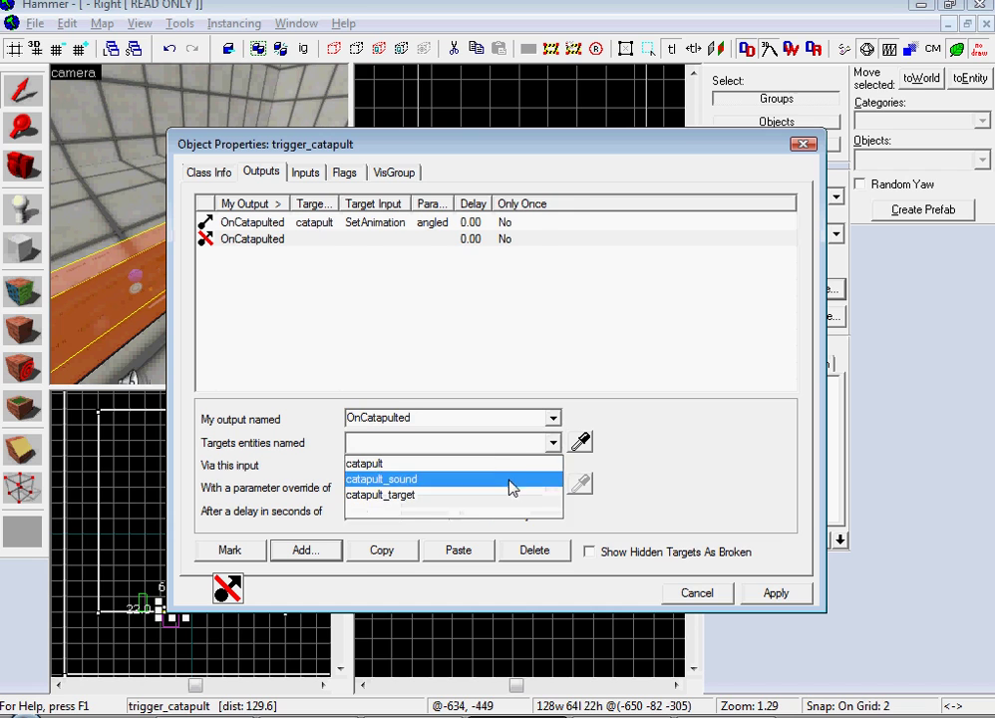
pyautogui.click(510, 480)
pyautogui.click(504, 468)
pyautogui.write('PlaySound')
pyautogui.click(791, 593)
pyautogui.click(724, 595)
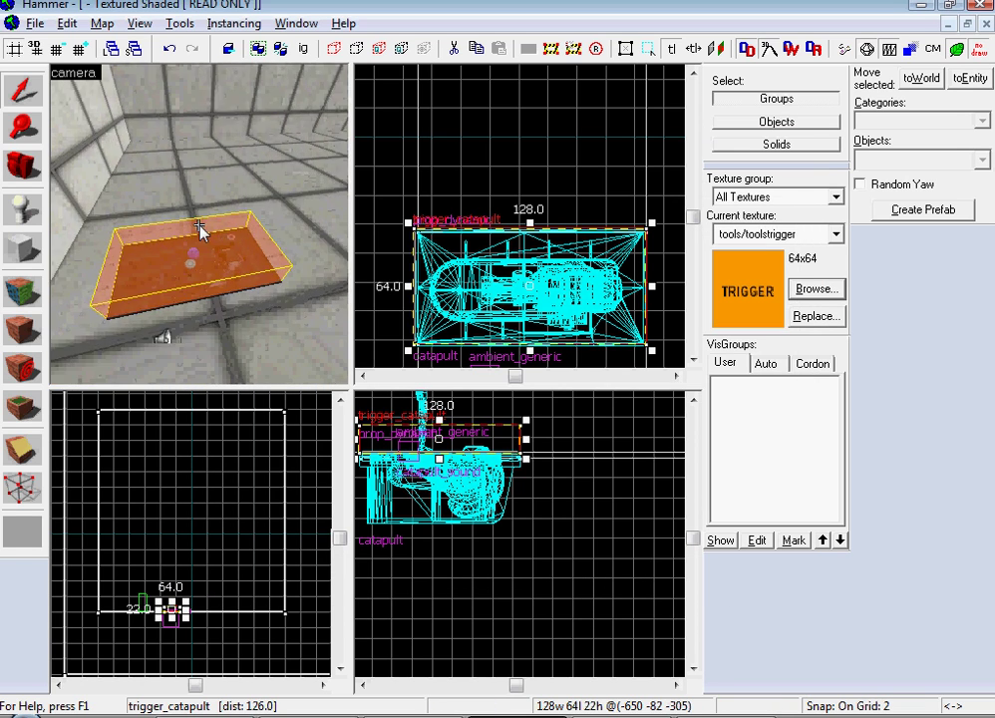
# Step: Save the map as test in the maps folder, overwriting the existing file
pyautogui.press('s')
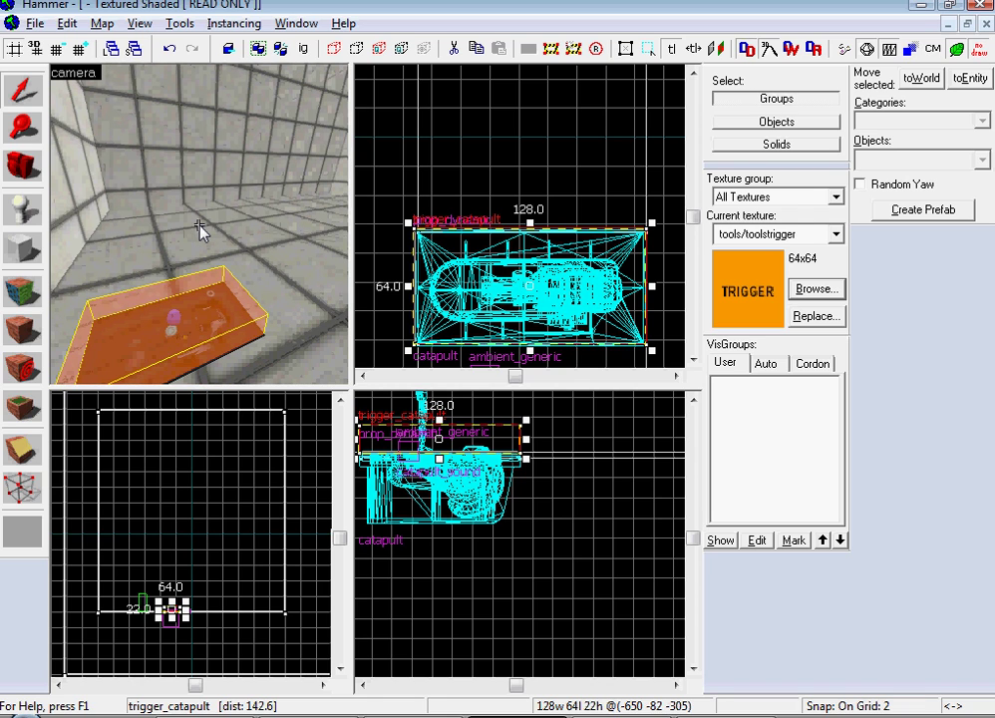
pyautogui.hotkey('ctrl', 's')
pyautogui.write('tes')
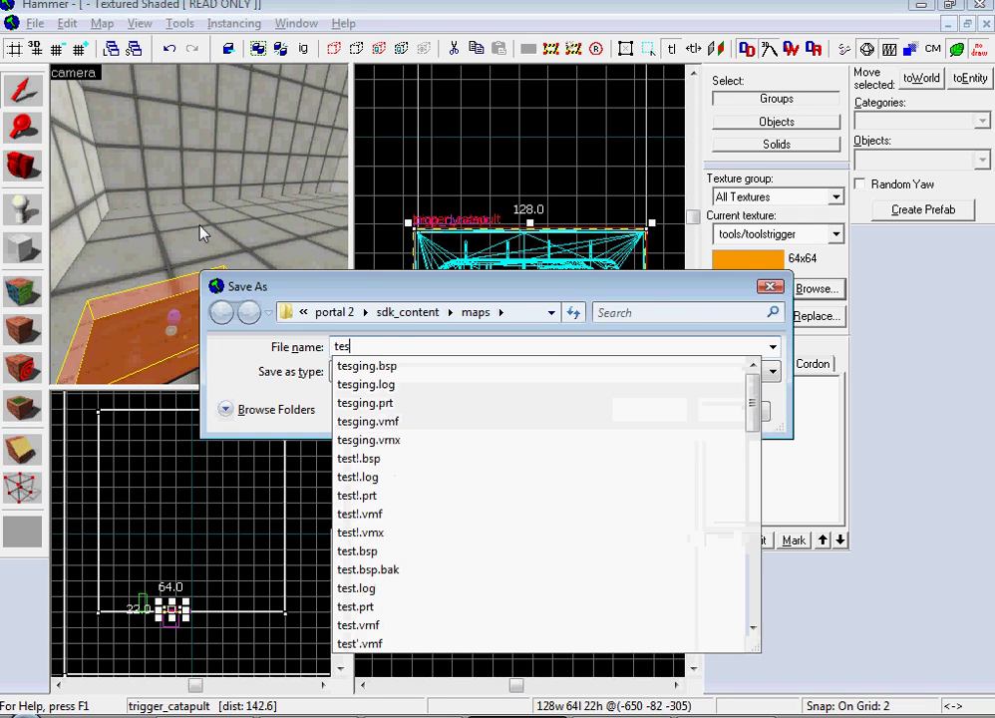
pyautogui.write('t')
pyautogui.press('Return')
pyautogui.click(513, 433)
# Step: Compile the map with BSP, VIS and RAD set to Normal, and test the faith plate in Portal 2 by walking onto it
pyautogui.press('F9')
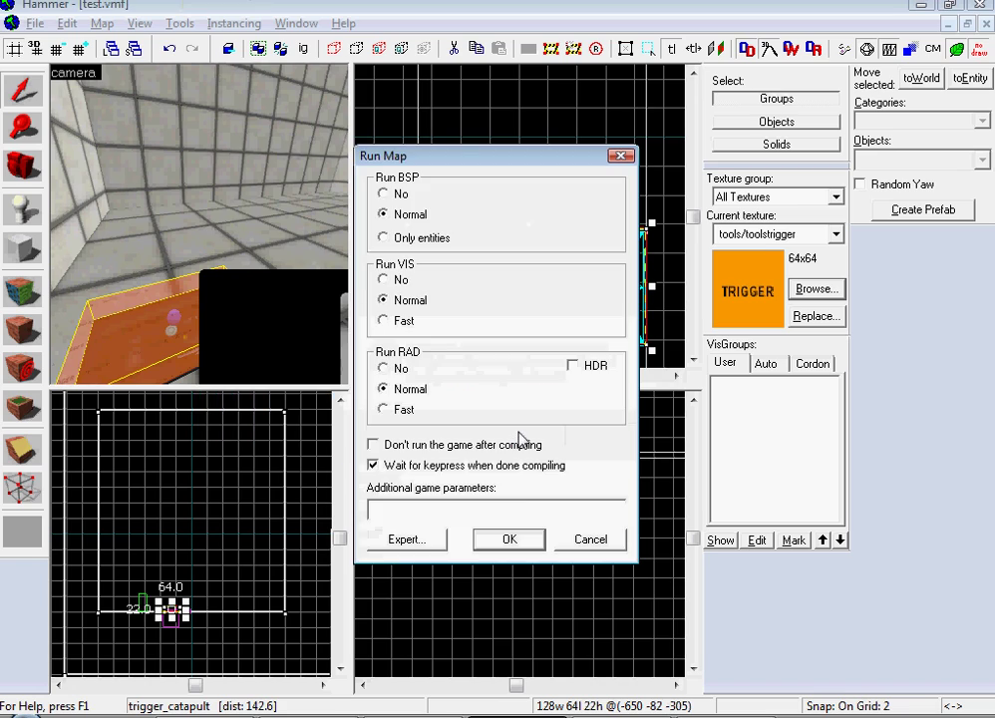
pyautogui.click(515, 538)
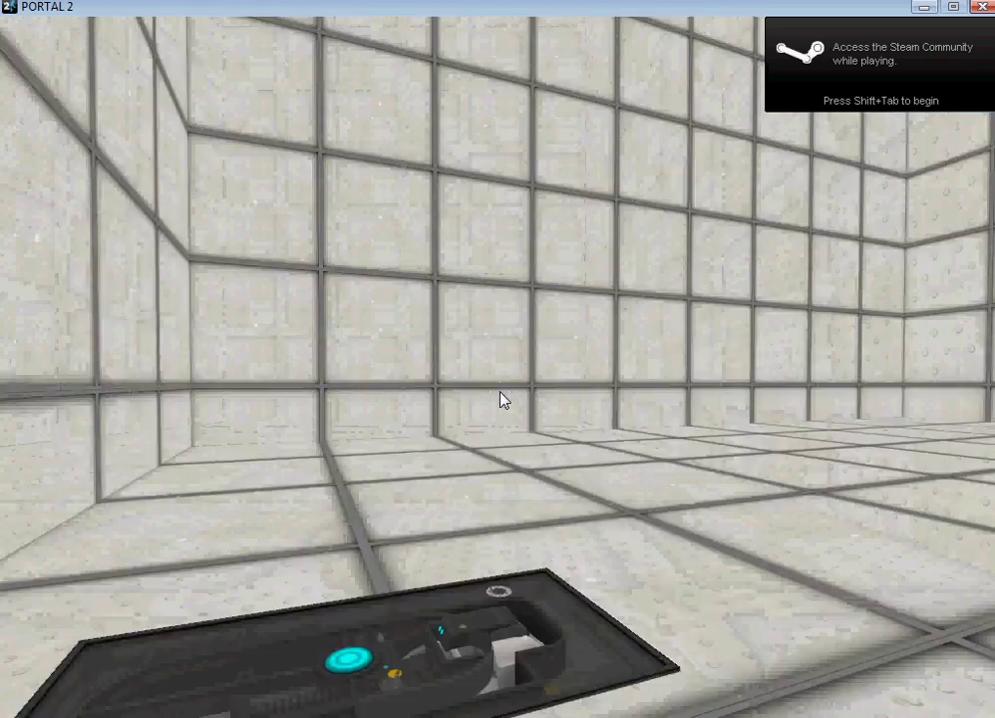
pyautogui.press('w')
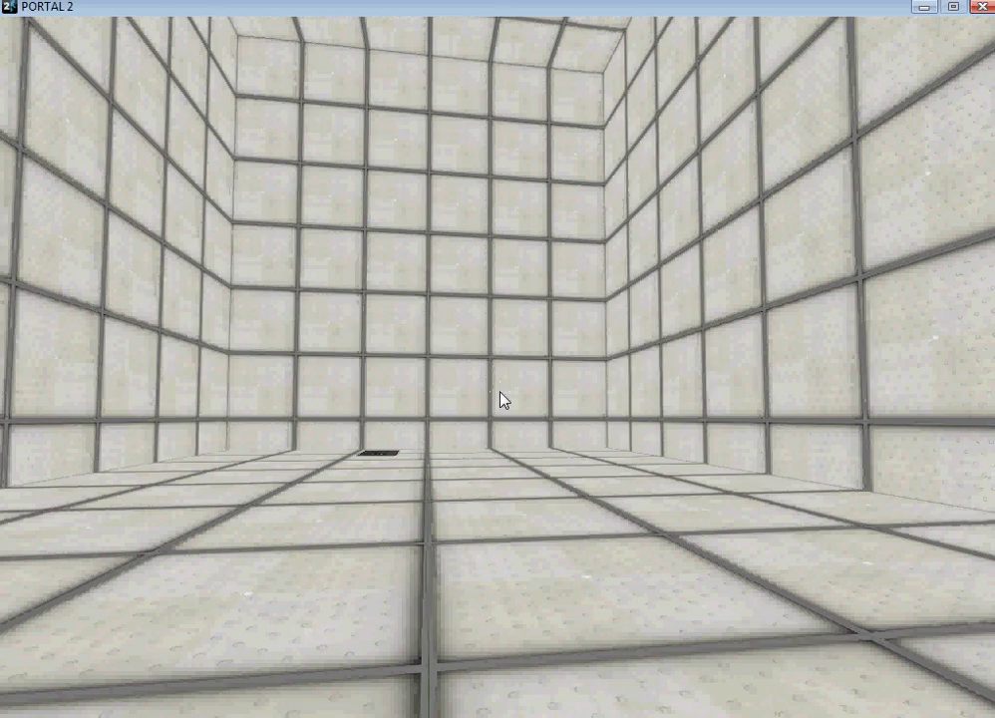
pyautogui.hotkey('alt', 'Tab')
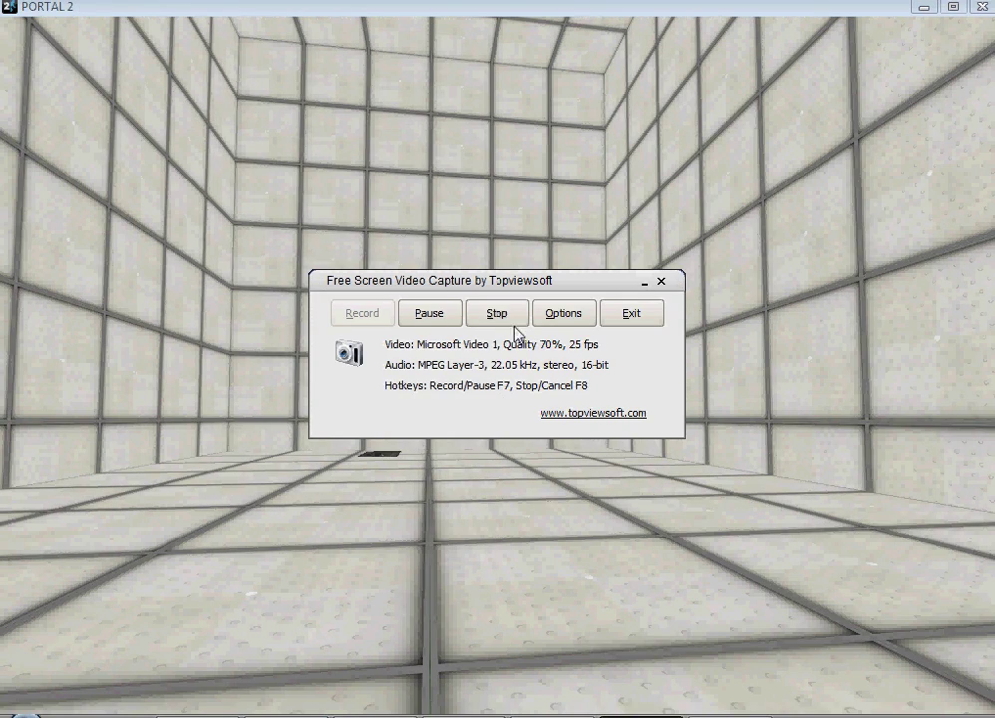